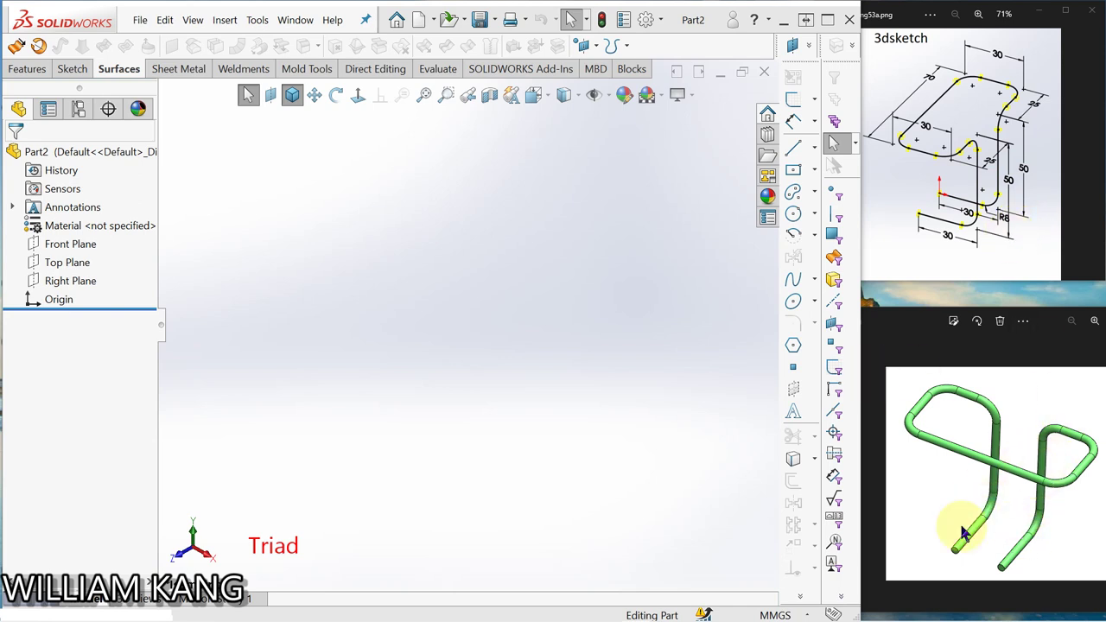
# - Start a 3D sketch (3DSketch1) from the Sketch flyout and zoom out around the origin
pyautogui.click(813, 101)
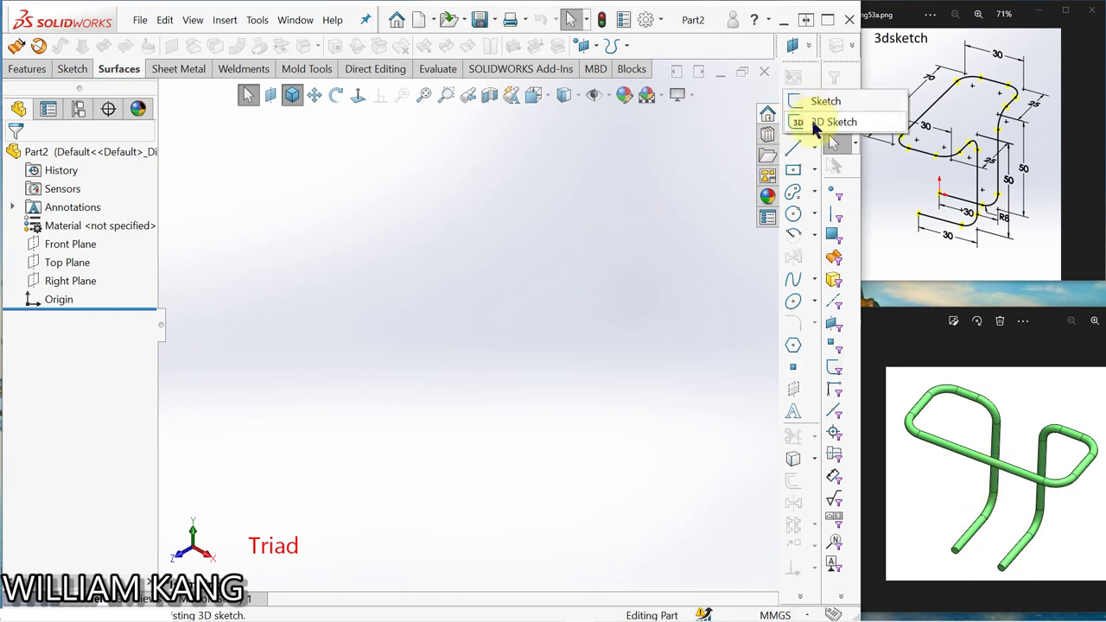
pyautogui.click(827, 122)
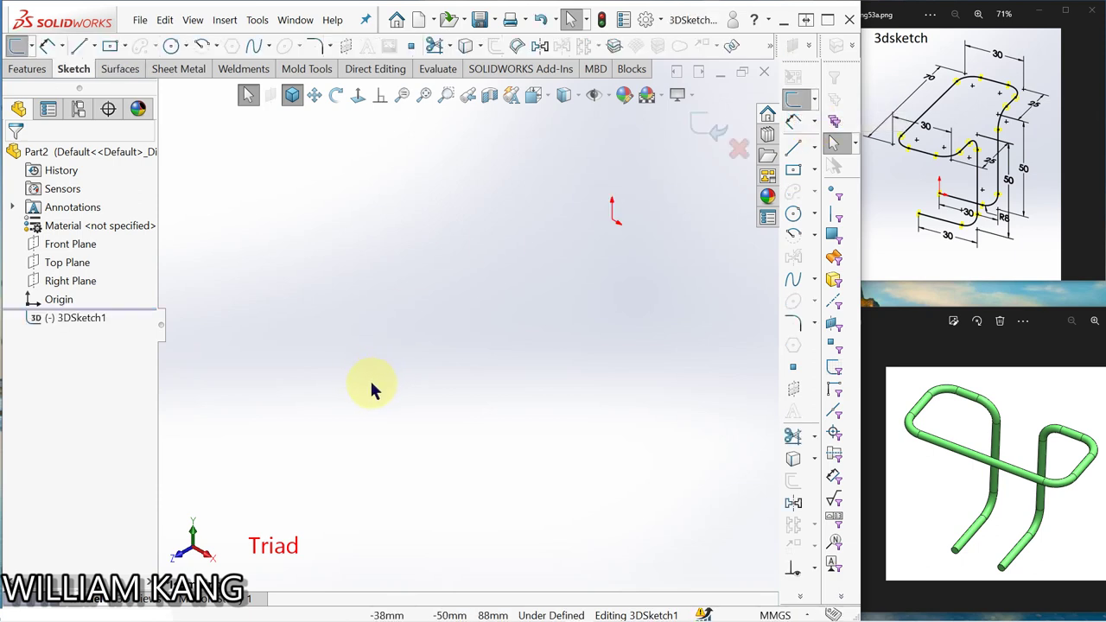
pyautogui.press('z')
pyautogui.press('z')
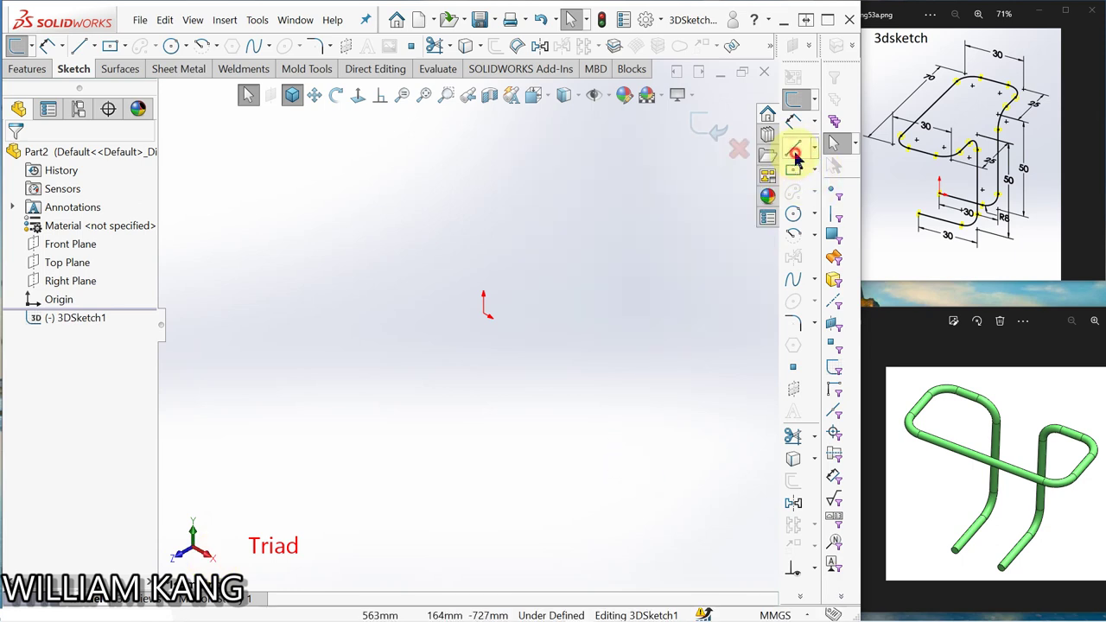
# - Draw a line from the origin along X, then a vertical line up, switching to the YZ plane
pyautogui.click(794, 149)
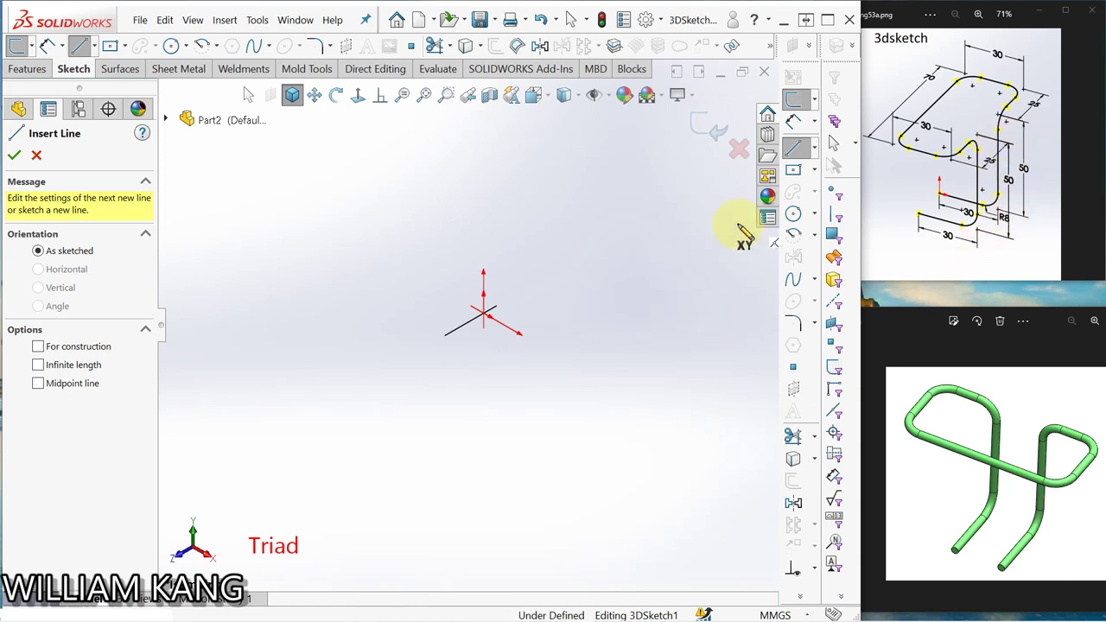
pyautogui.click(484, 315)
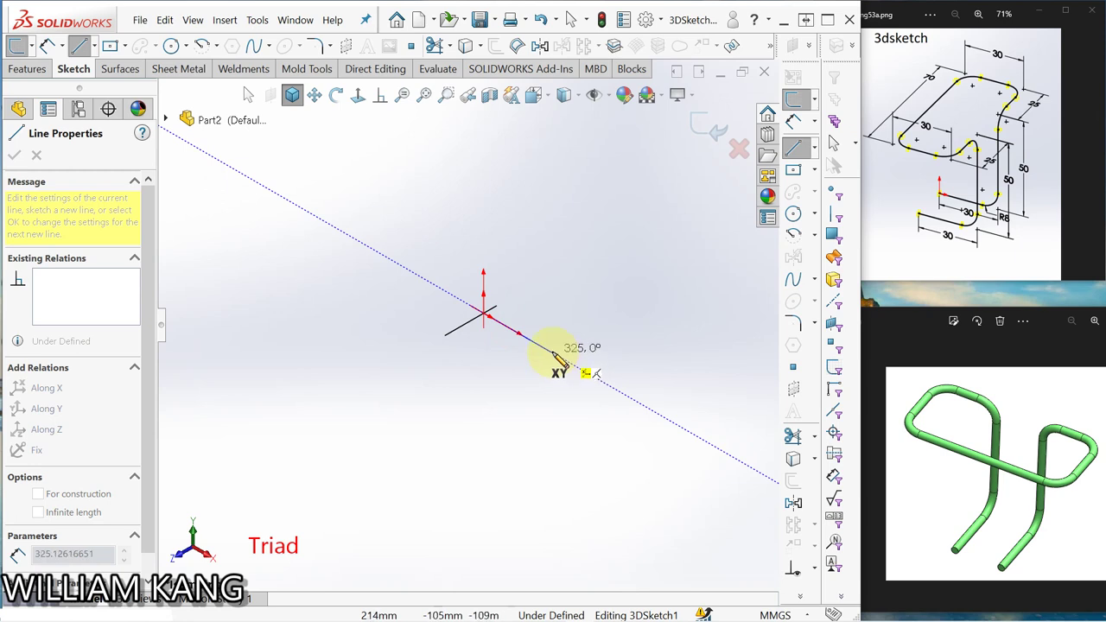
pyautogui.click(553, 355)
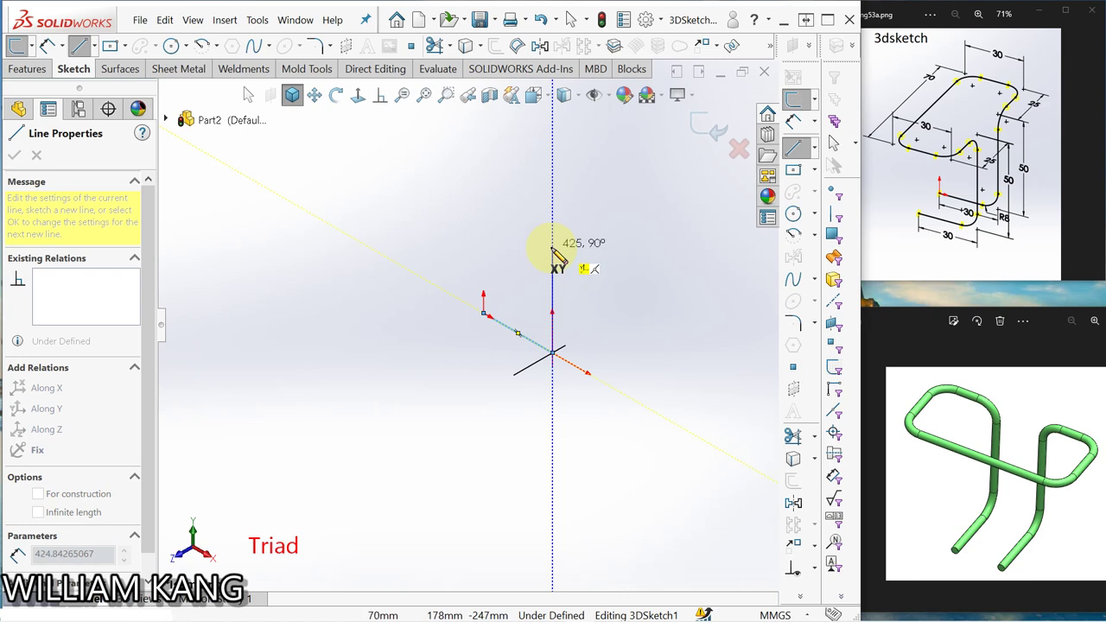
pyautogui.click(552, 249)
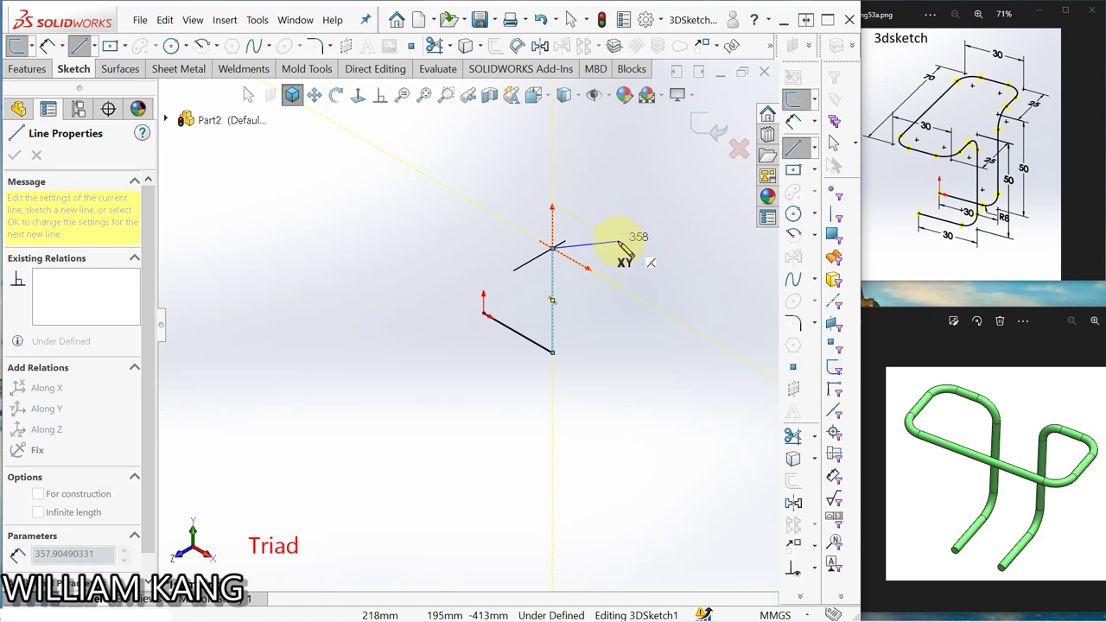
pyautogui.press('Tab')
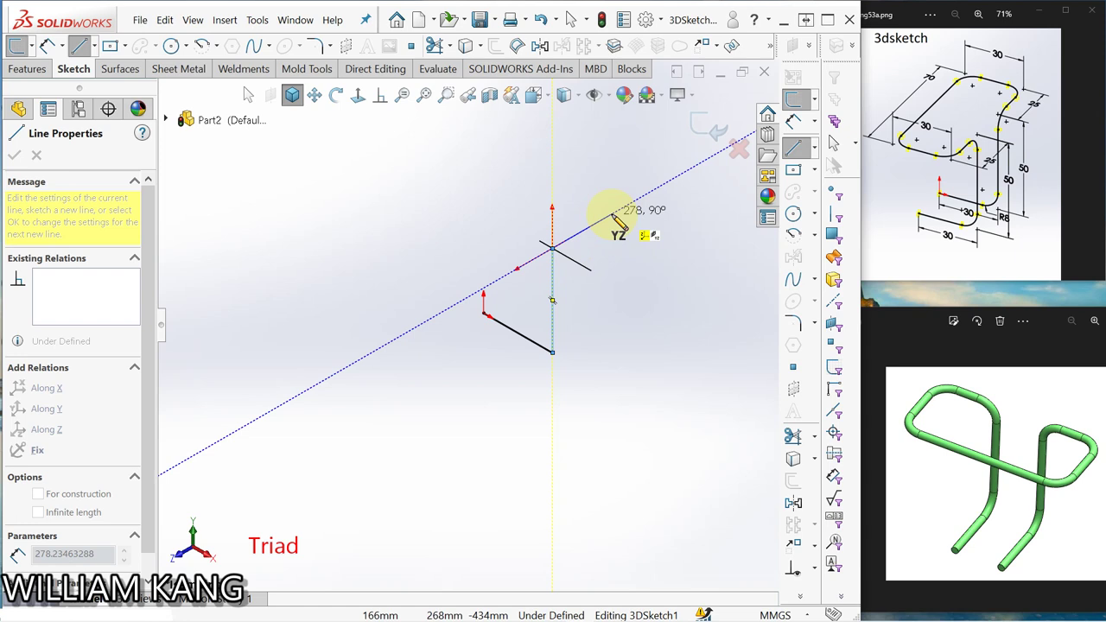
# - Extend the chain to about nine connected segments across YZ, ZX and XY planes, then end line drawing
pyautogui.click(611, 213)
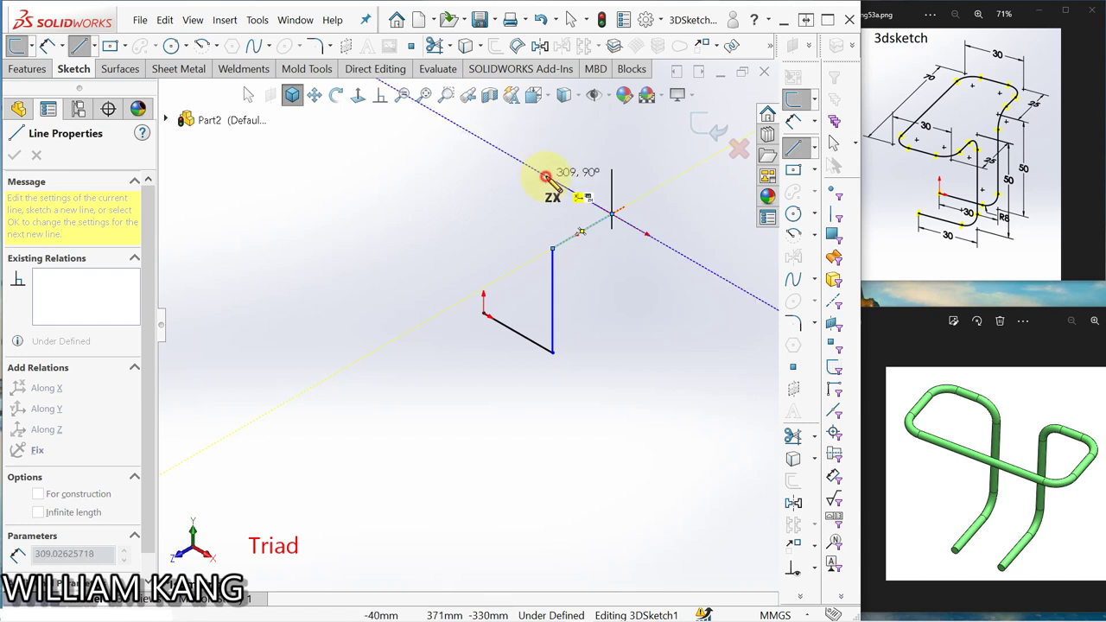
pyautogui.click(545, 179)
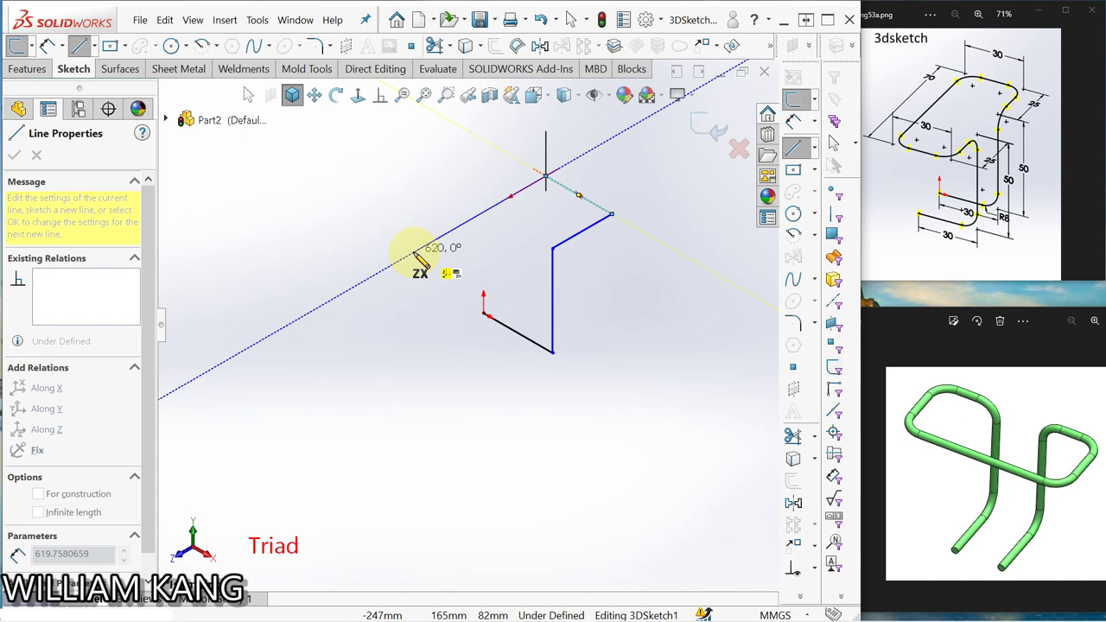
pyautogui.click(413, 251)
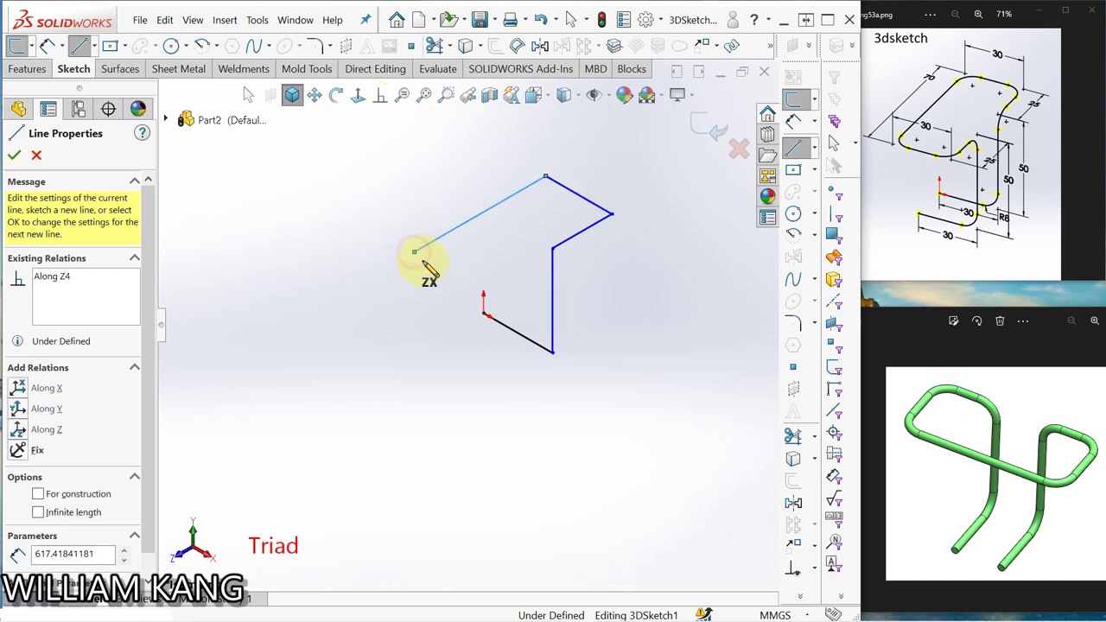
pyautogui.click(489, 257)
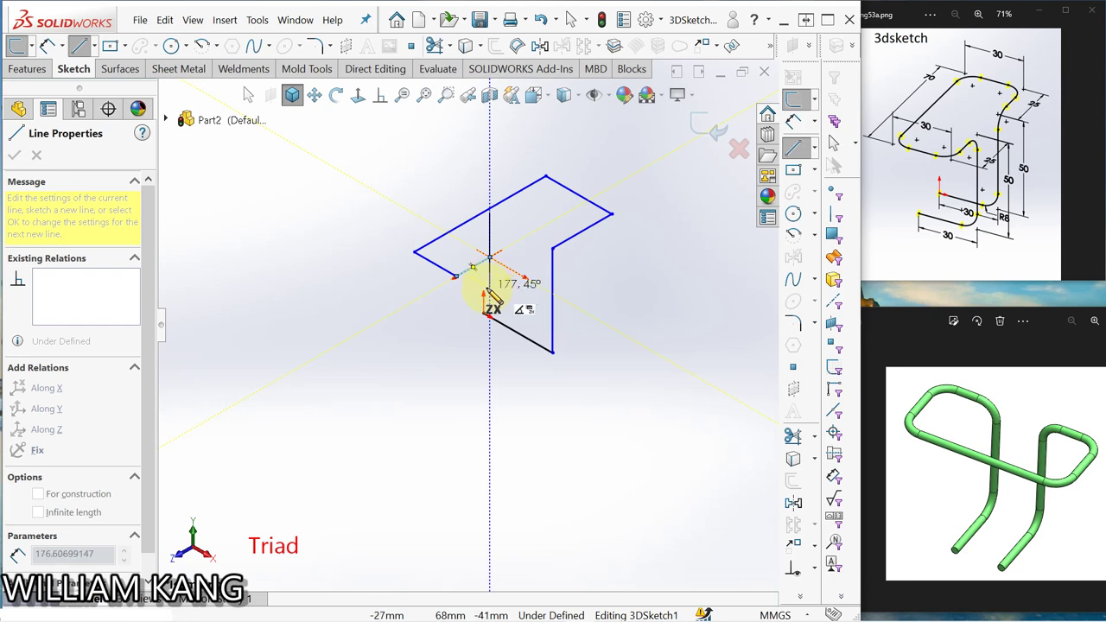
pyautogui.press('Tab')
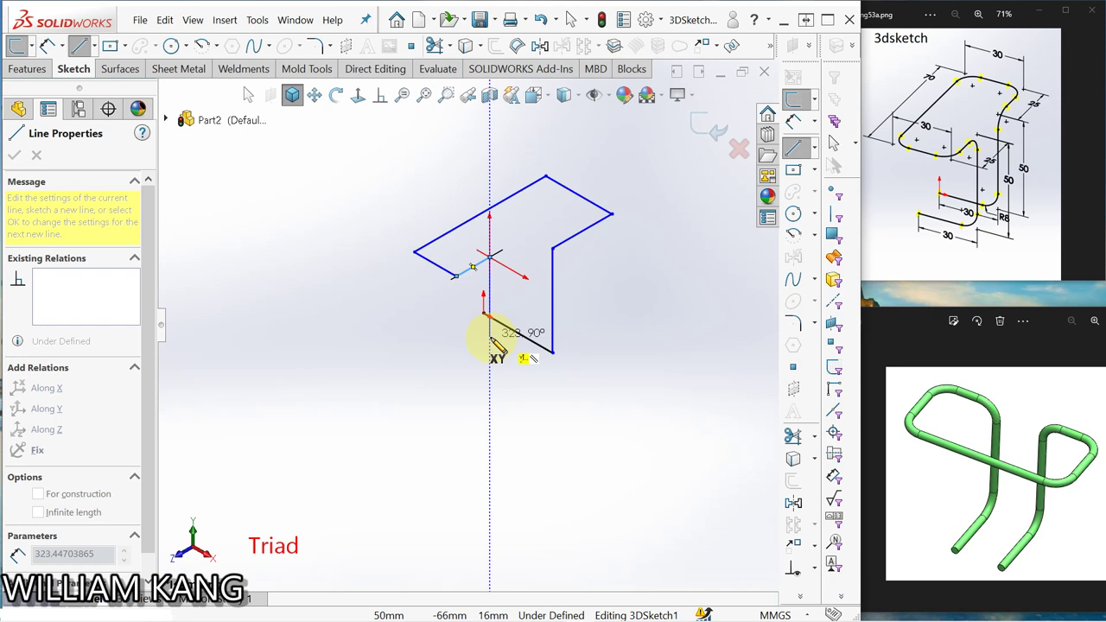
pyautogui.click(491, 337)
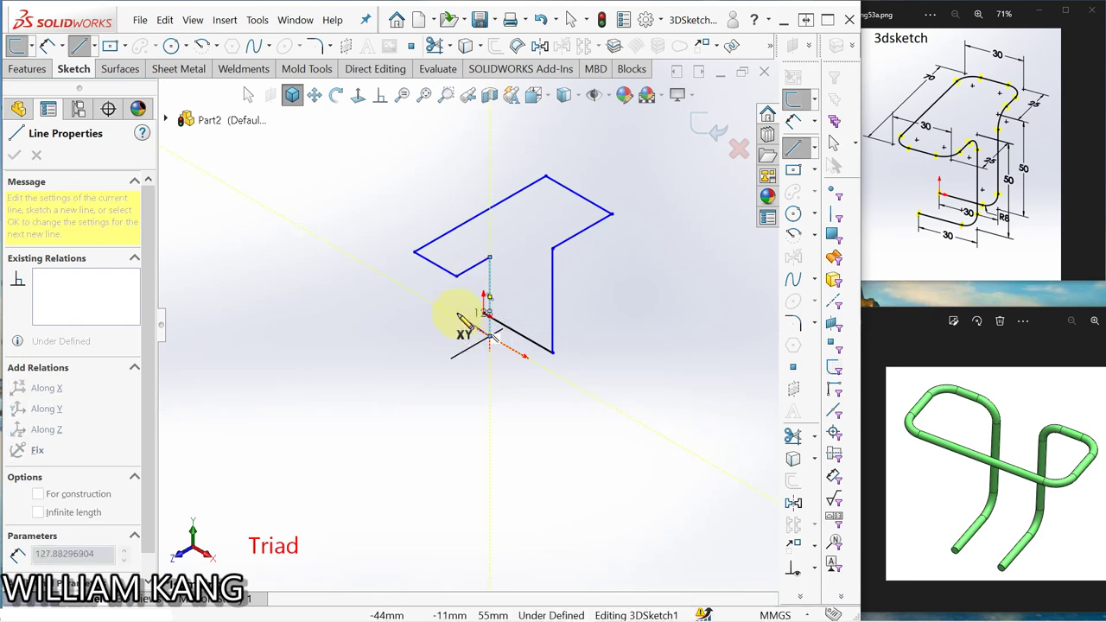
pyautogui.click(451, 312)
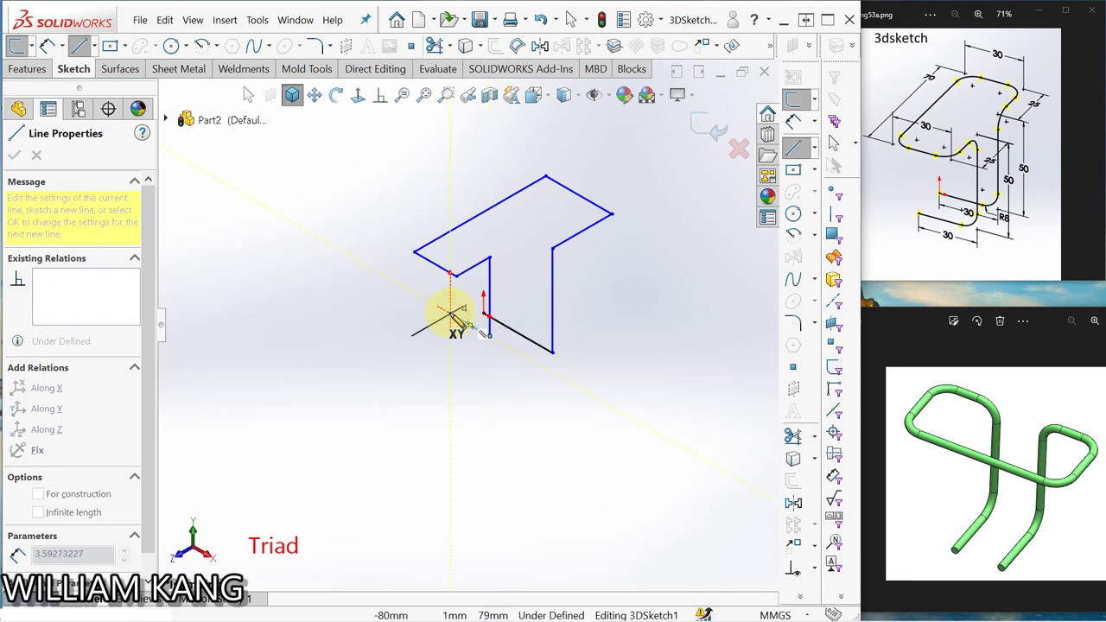
pyautogui.rightClick(452, 314)
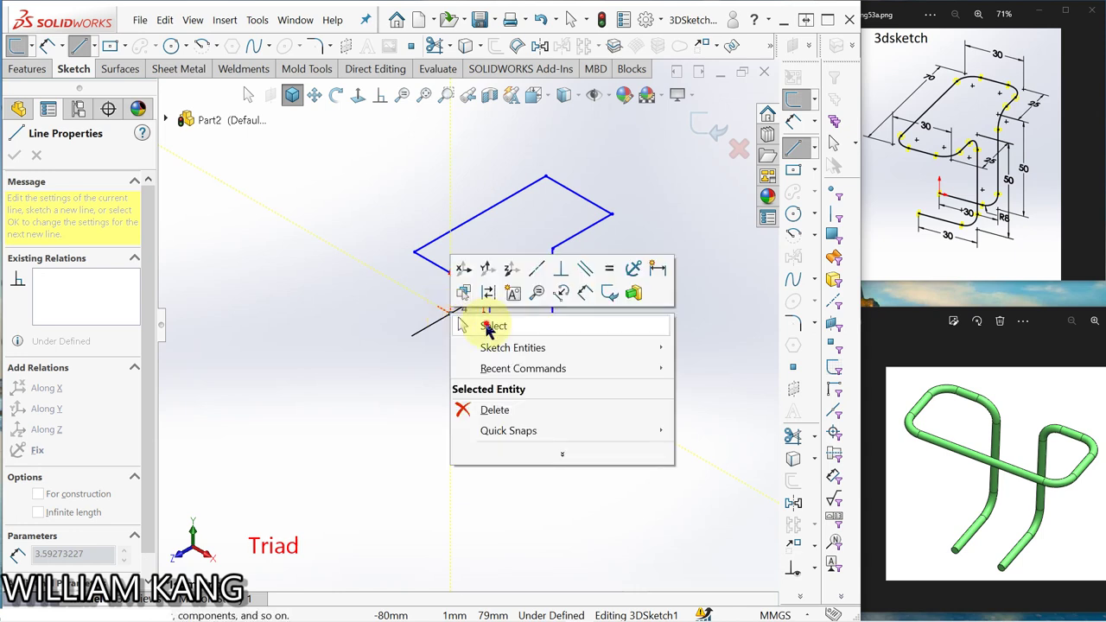
pyautogui.click(485, 325)
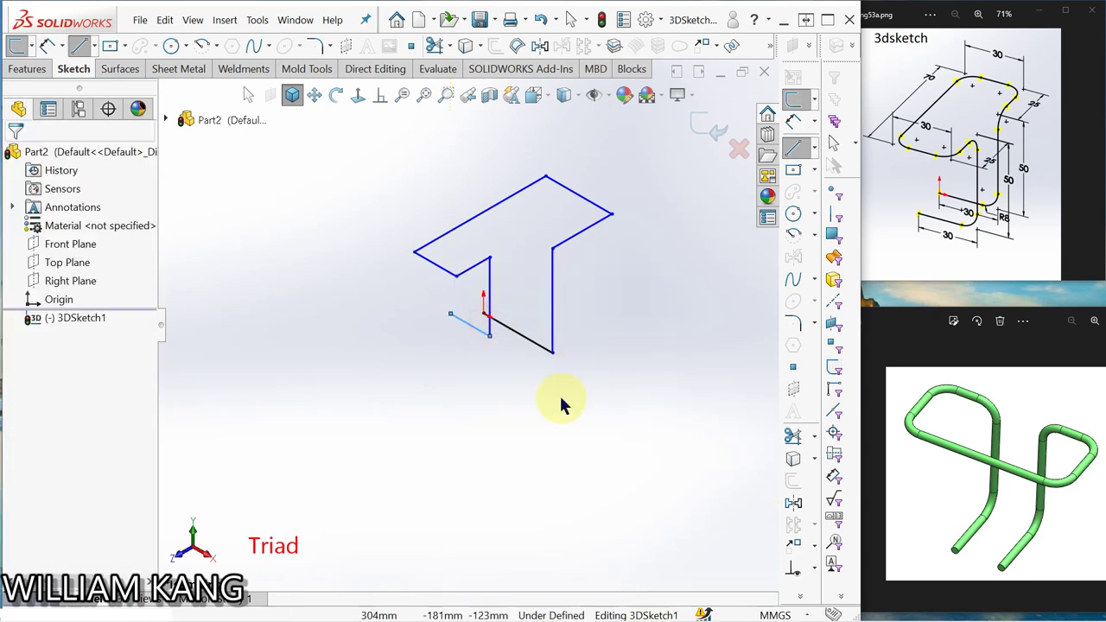
# - Dimension the three top path lines to 70 mm, 30 mm and 30 mm
pyautogui.click(794, 123)
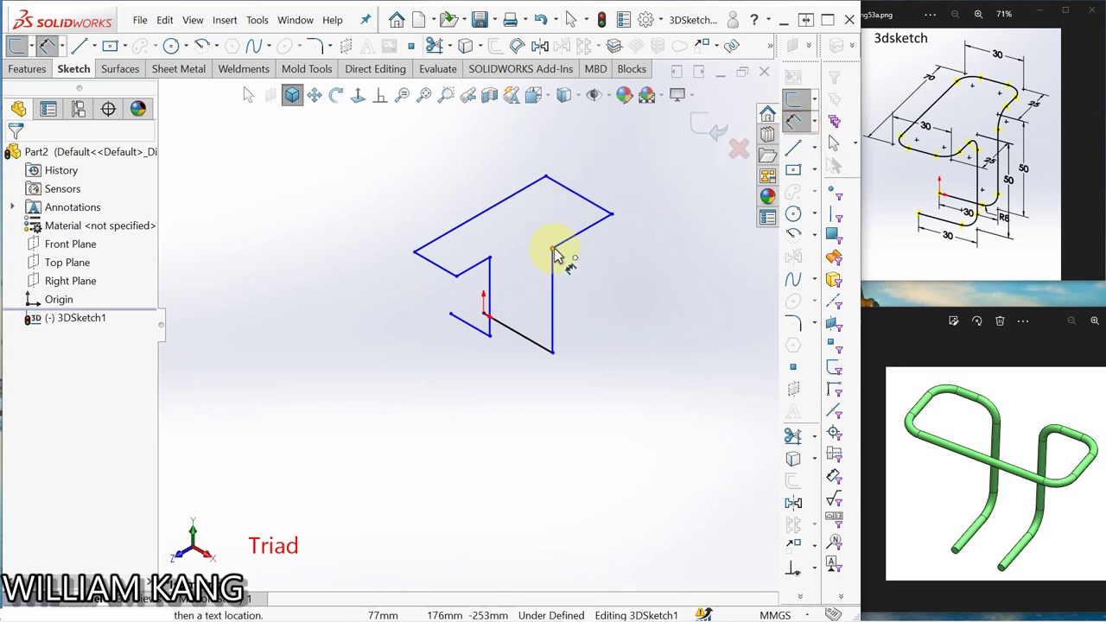
pyautogui.click(497, 210)
pyautogui.click(484, 205)
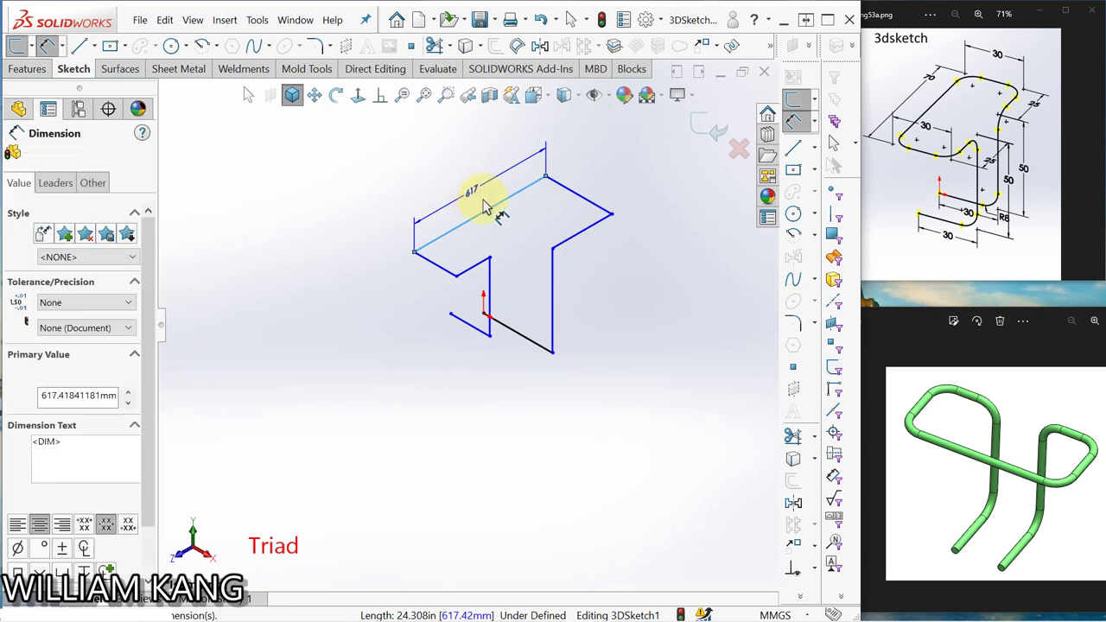
pyautogui.write('70')
pyautogui.press('Return')
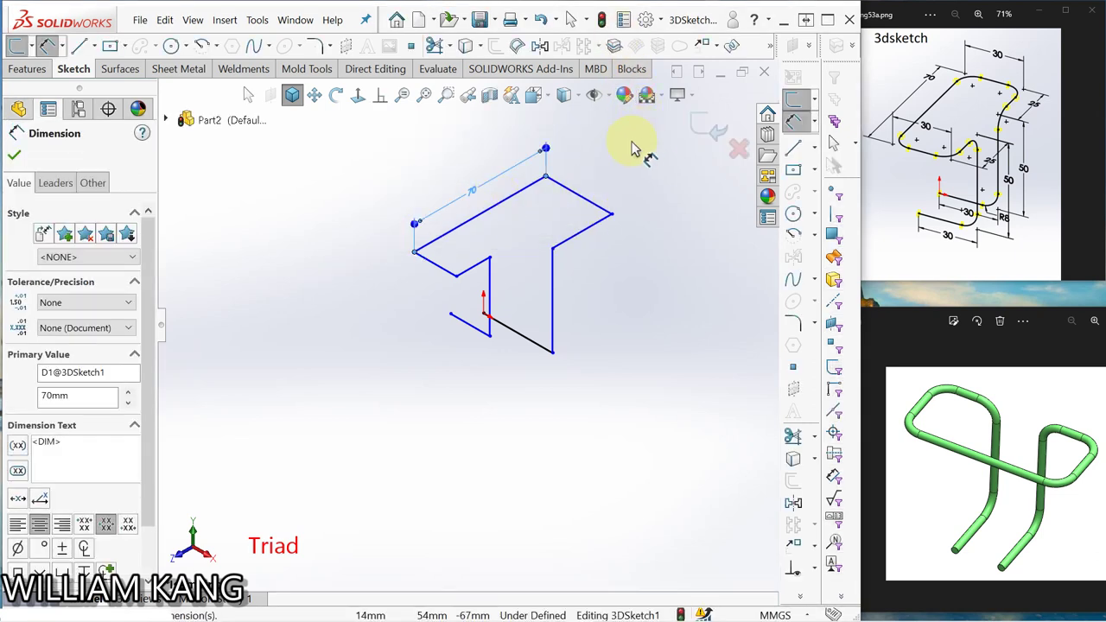
pyautogui.click(575, 193)
pyautogui.click(594, 169)
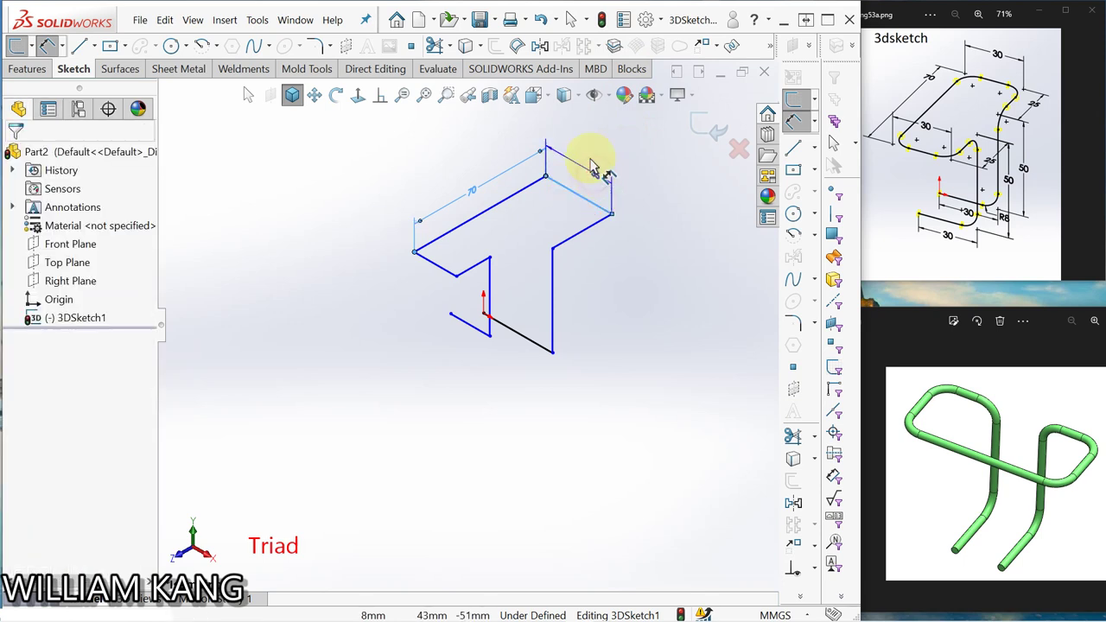
pyautogui.write('30')
pyautogui.press('Return')
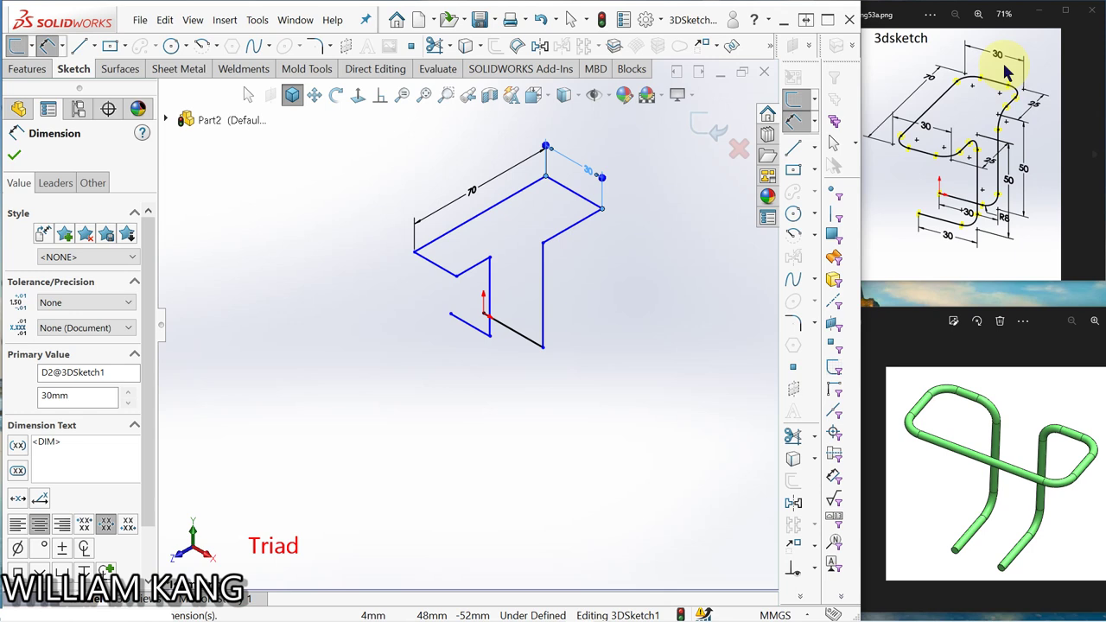
pyautogui.click(429, 265)
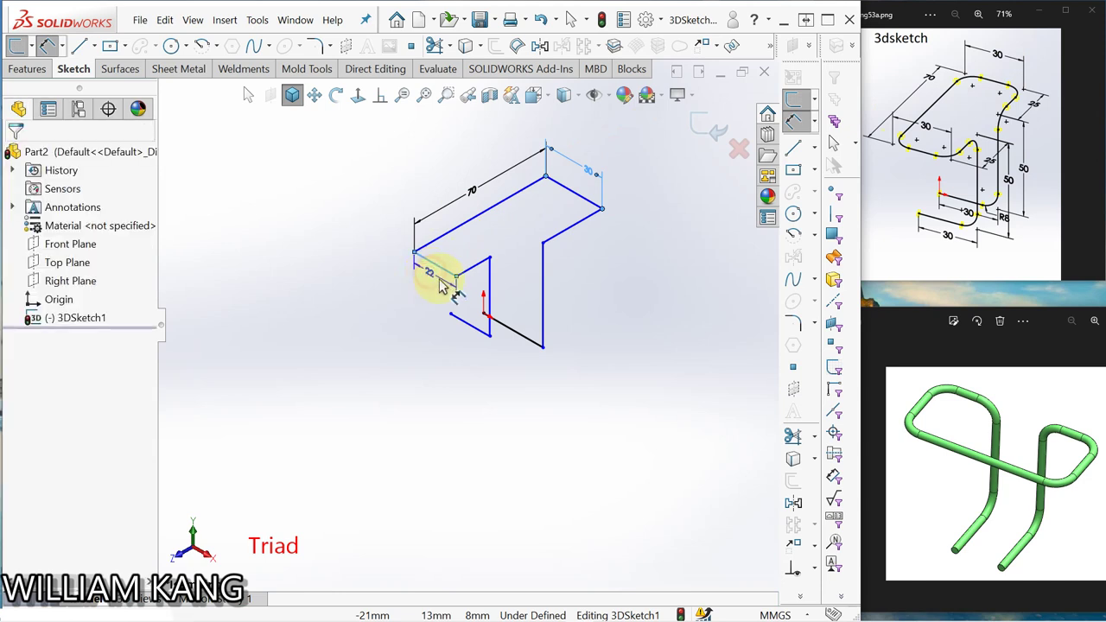
pyautogui.click(442, 283)
pyautogui.write('30')
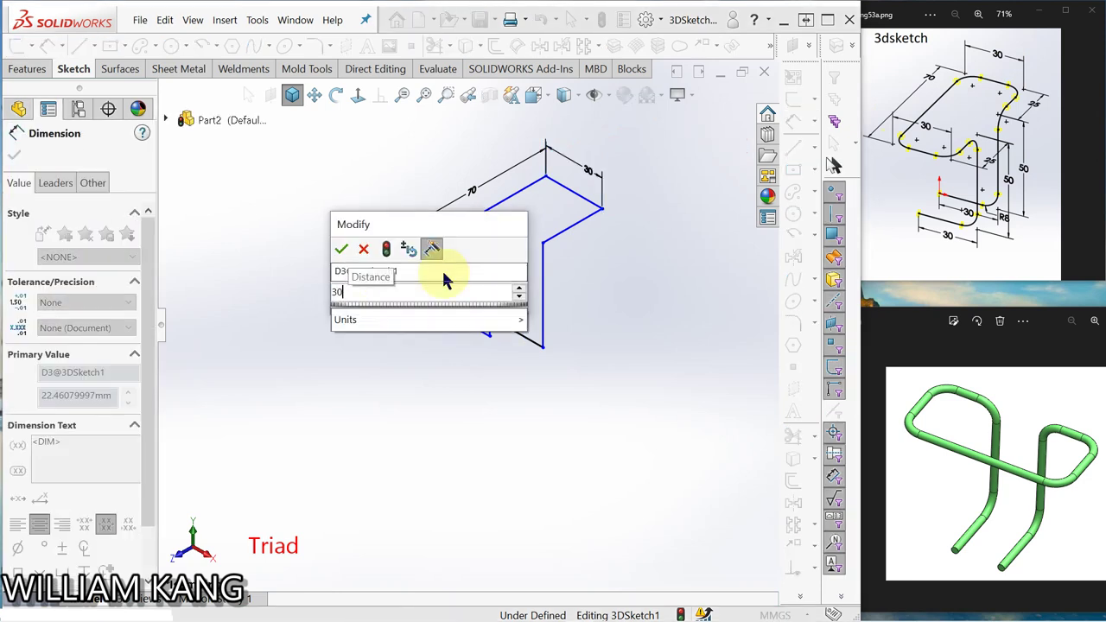
pyautogui.press('Return')
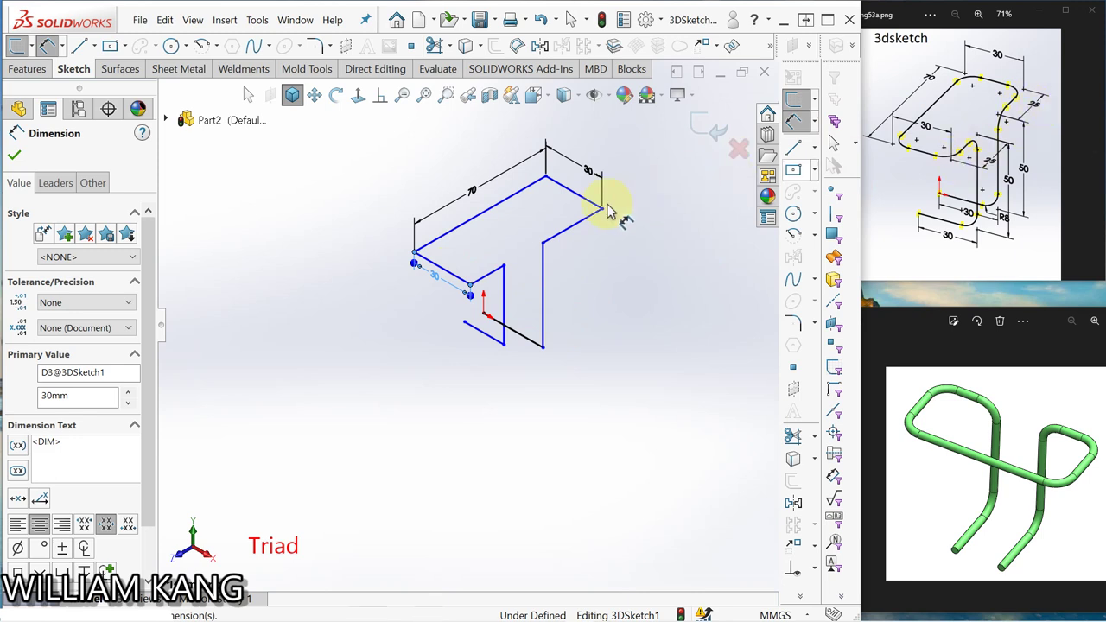
# - Dimension the next short segment and the sloped line to 25 mm each
pyautogui.click(497, 275)
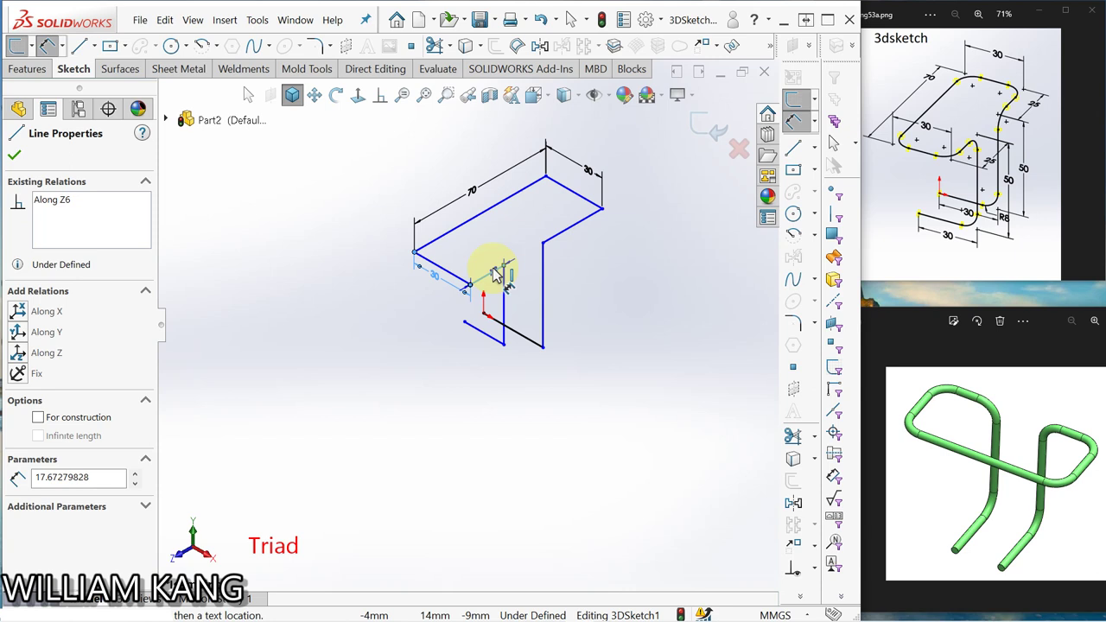
pyautogui.click(474, 249)
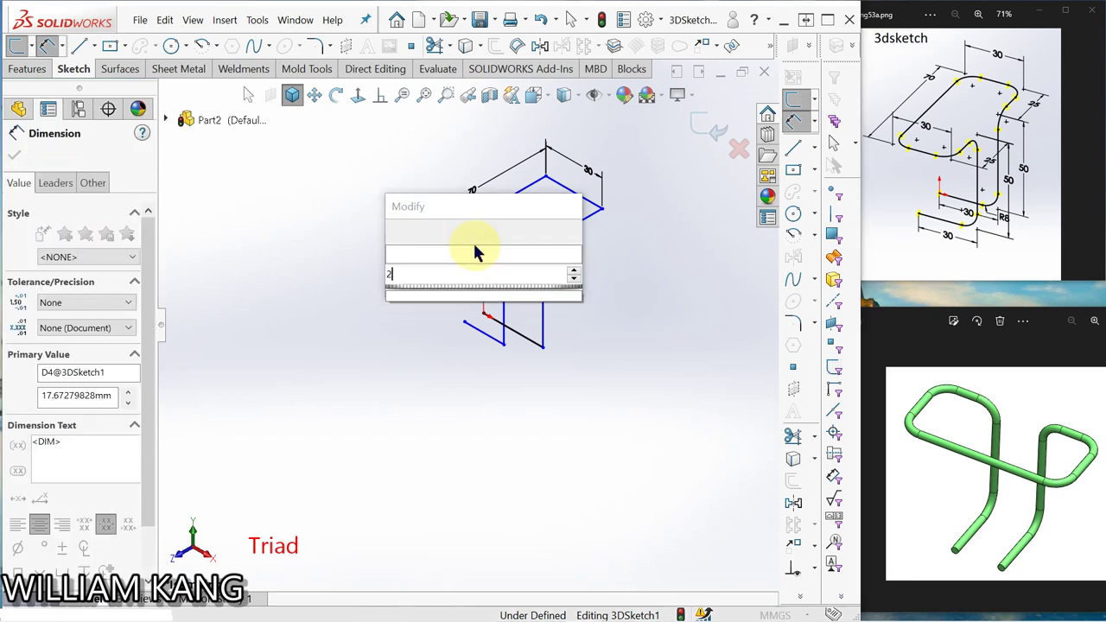
pyautogui.write('25')
pyautogui.press('Return')
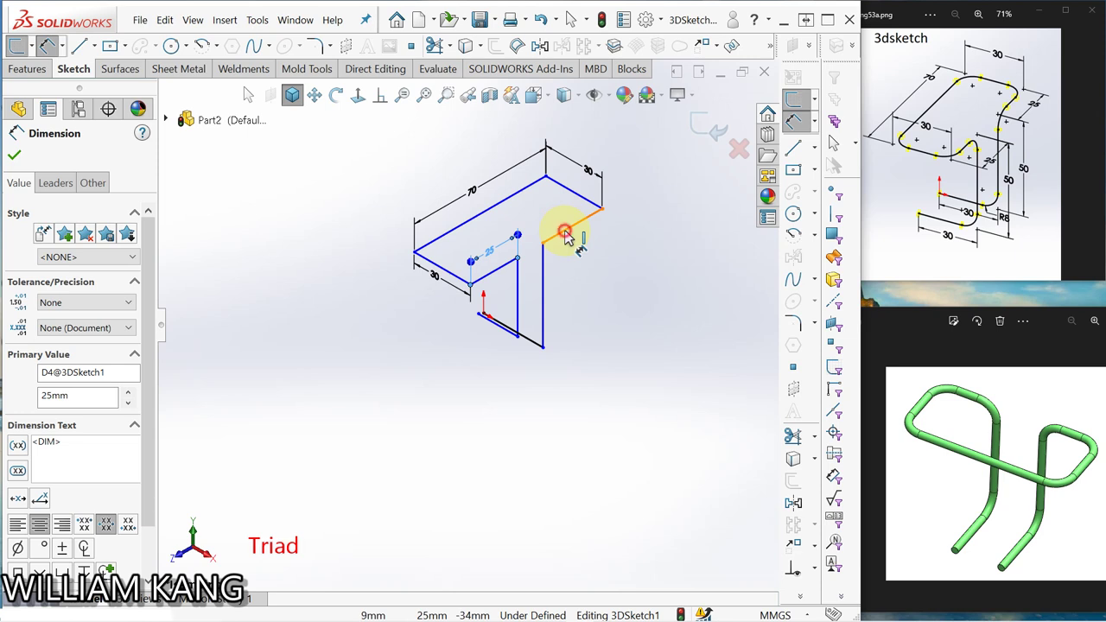
pyautogui.click(567, 231)
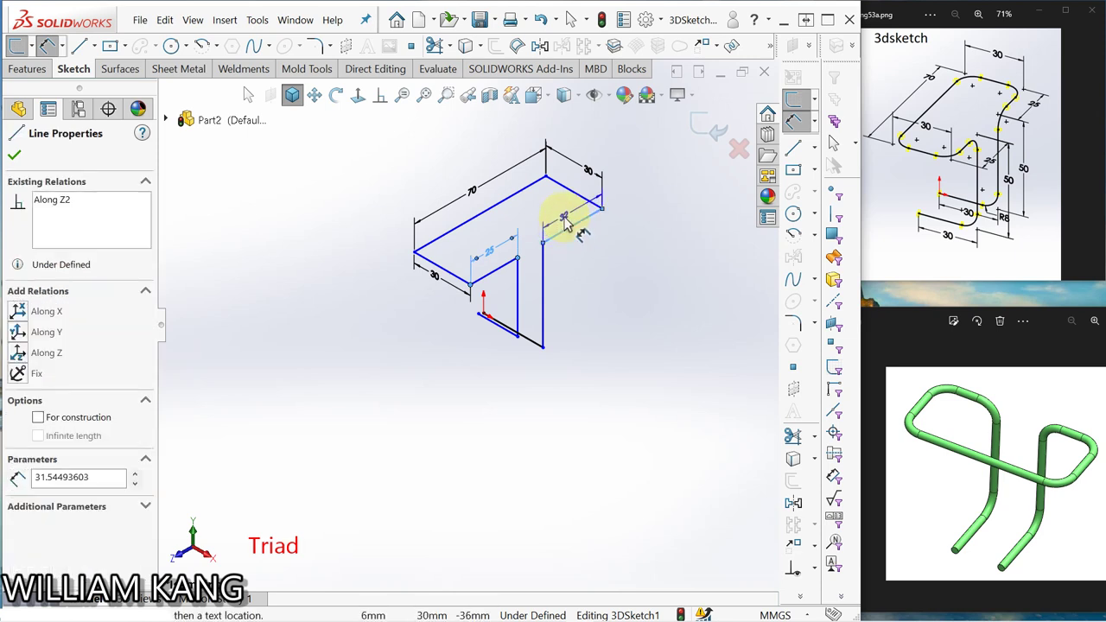
pyautogui.click(563, 217)
pyautogui.click(573, 227)
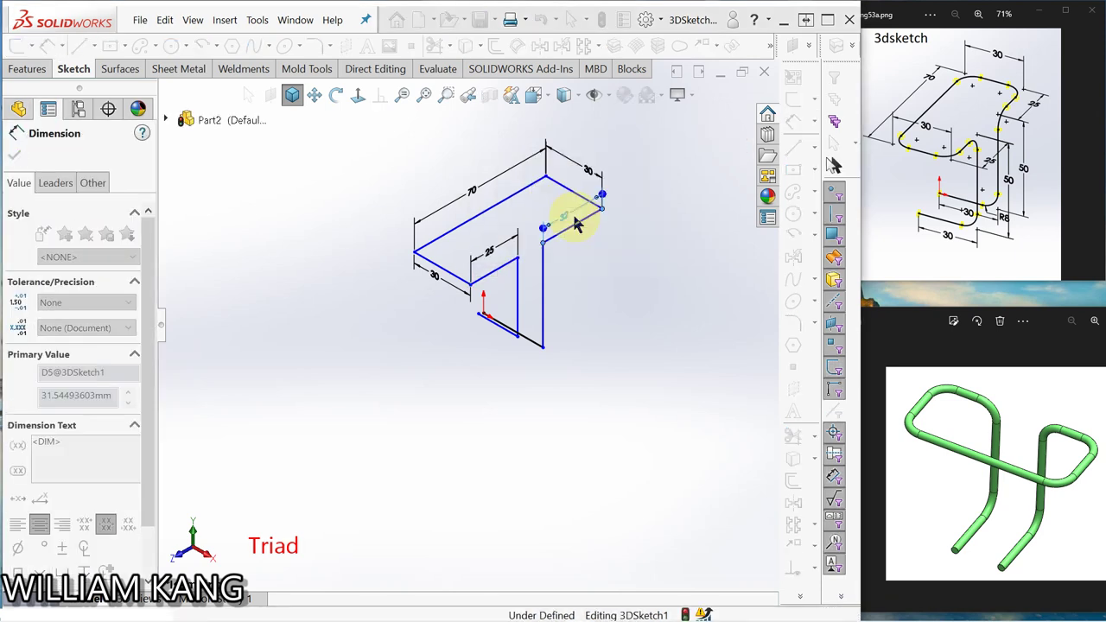
pyautogui.write('25')
pyautogui.press('Return')
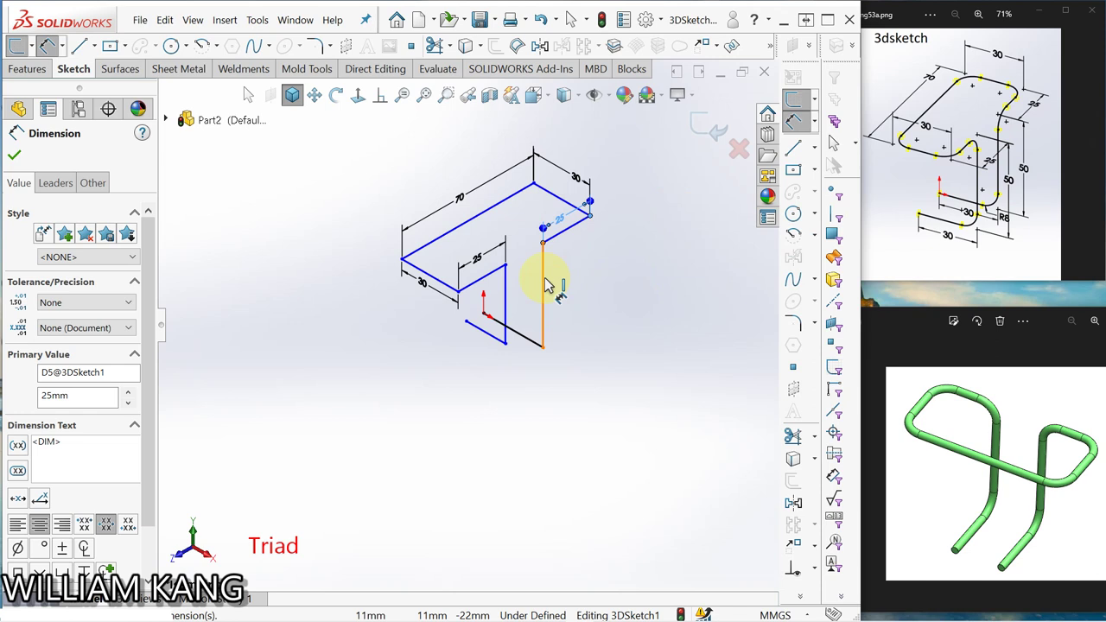
# - Set both vertical legs to 50 mm and the short bottom line to 30 mm
pyautogui.click(508, 301)
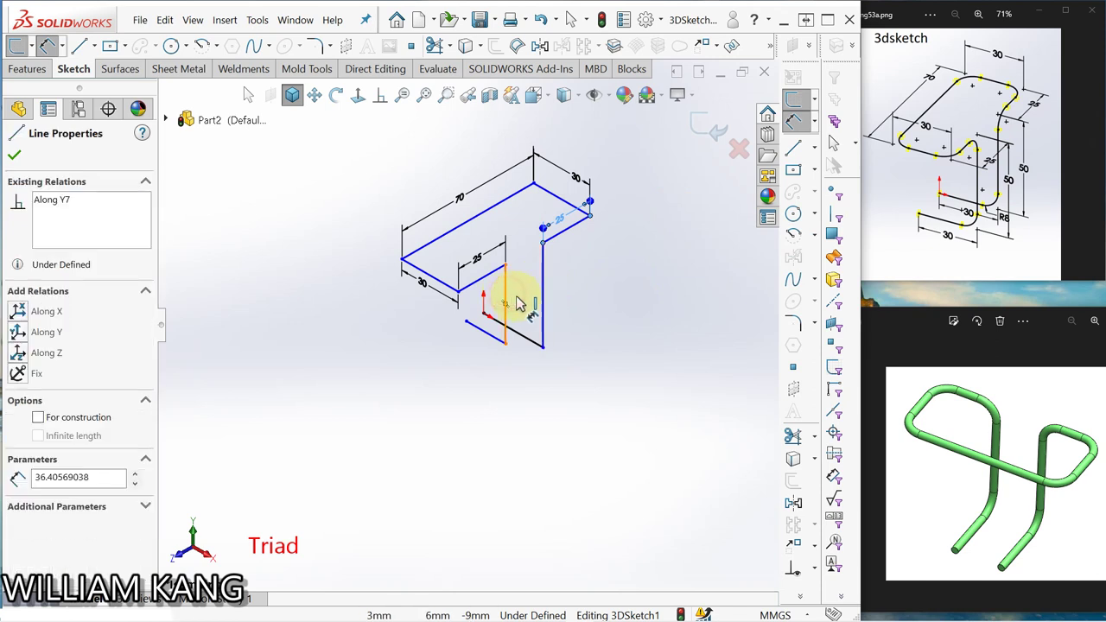
pyautogui.click(514, 297)
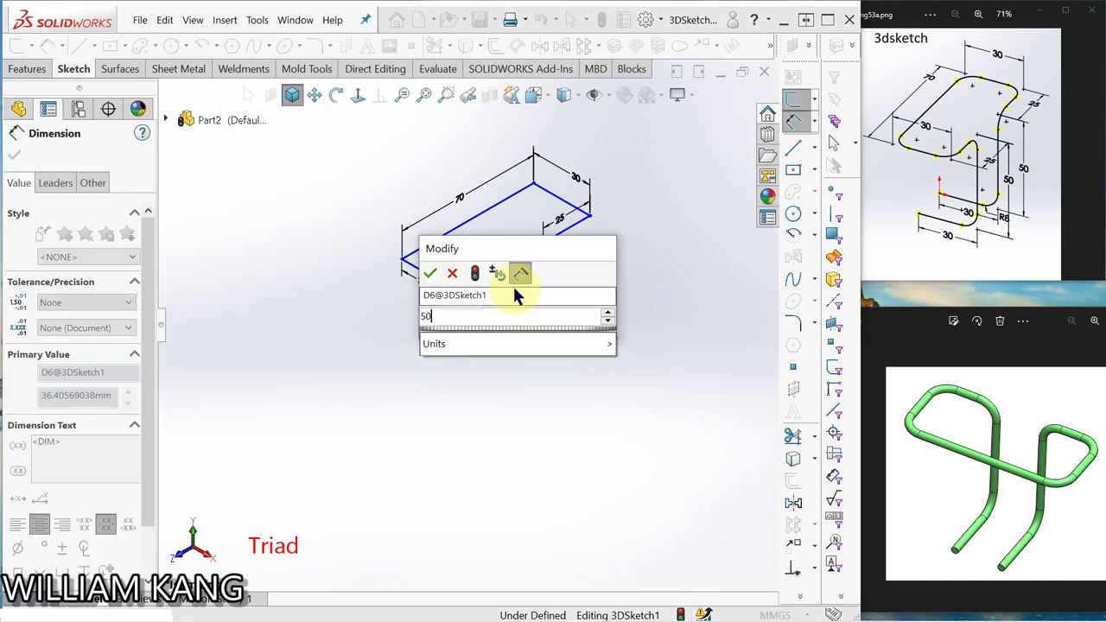
pyautogui.write('50')
pyautogui.press('Return')
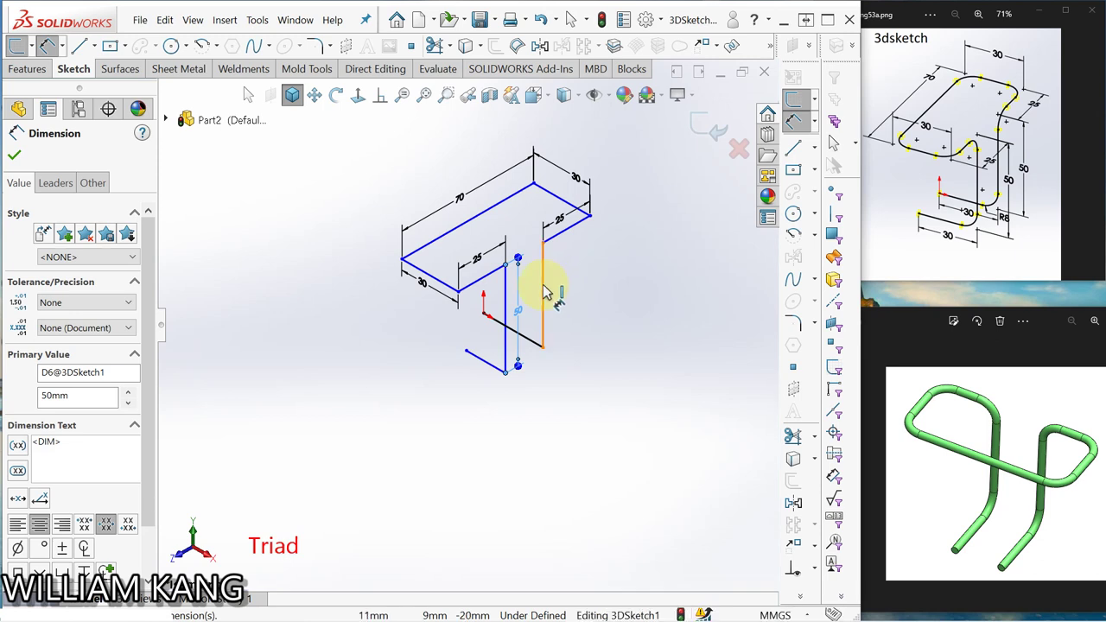
pyautogui.click(544, 285)
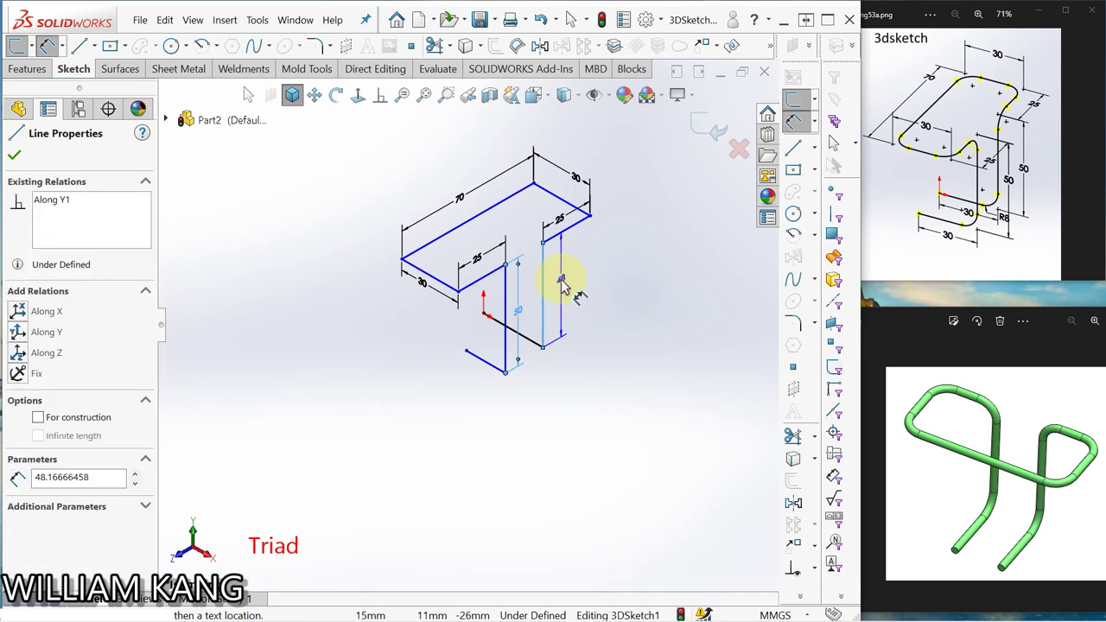
pyautogui.click(516, 264)
pyautogui.write('50')
pyautogui.press('Return')
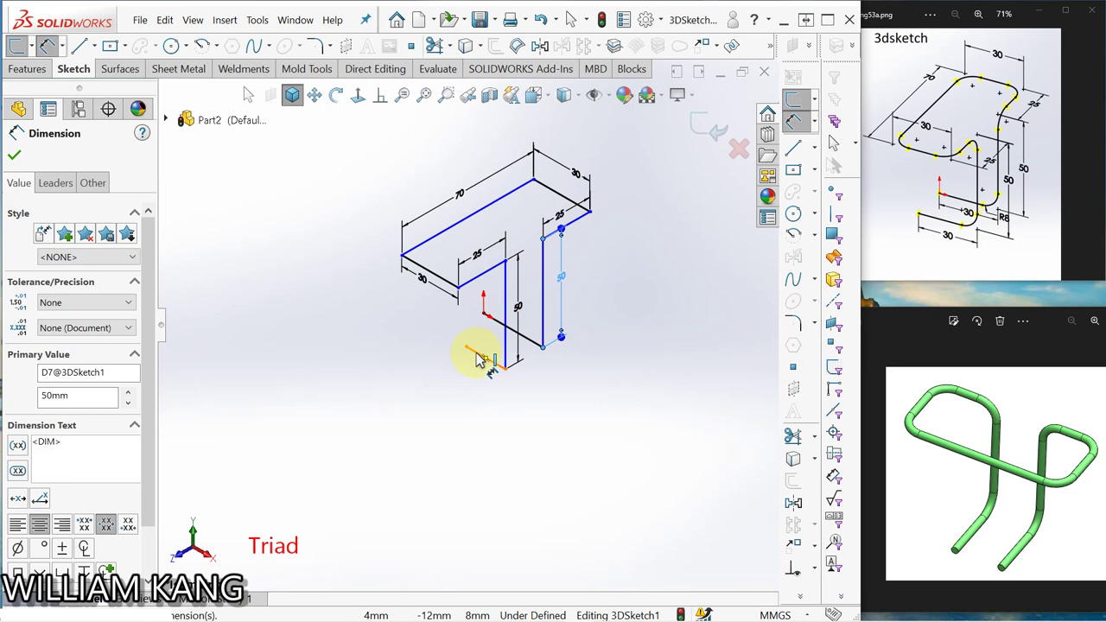
pyautogui.click(479, 361)
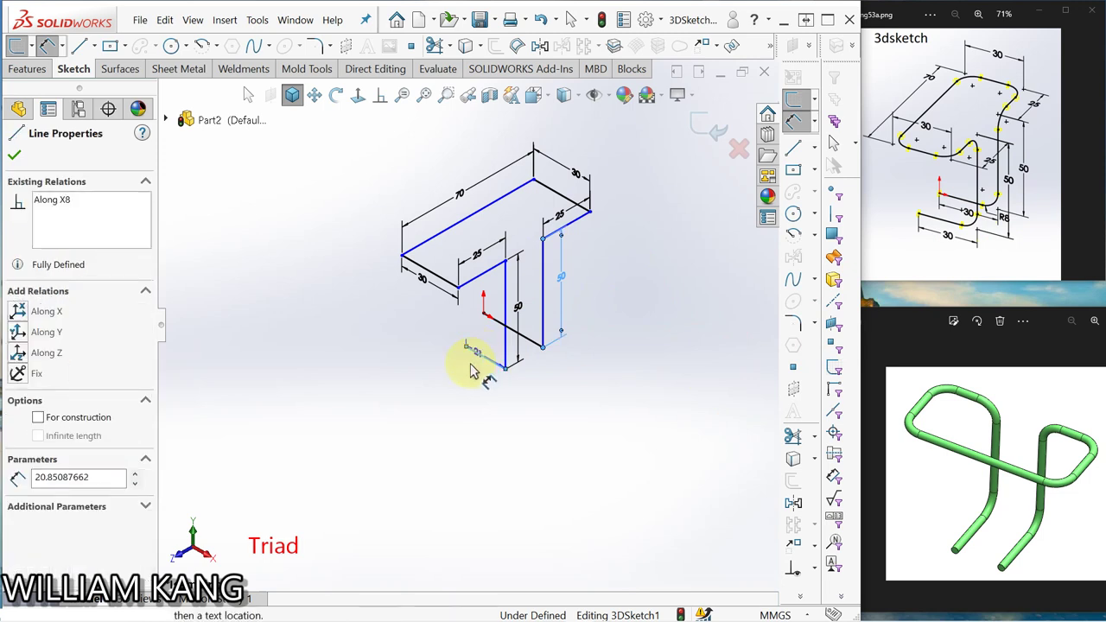
pyautogui.click(471, 363)
pyautogui.write('40')
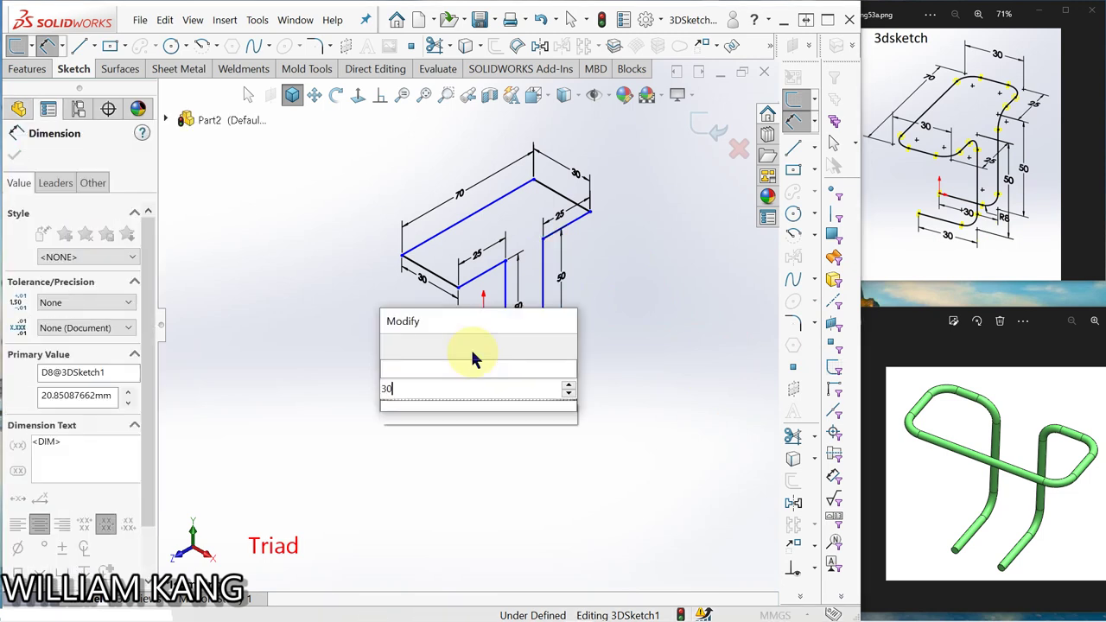
pyautogui.press('Return')
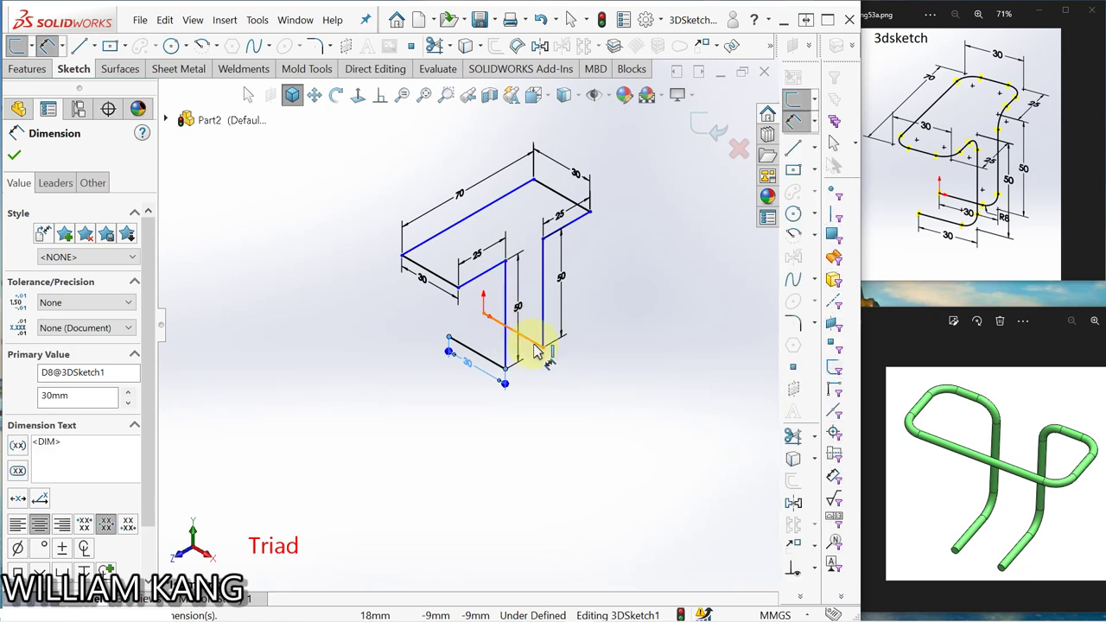
# - Dimension the last bottom line to 30 mm, fully defining 3DSketch1
pyautogui.click(531, 344)
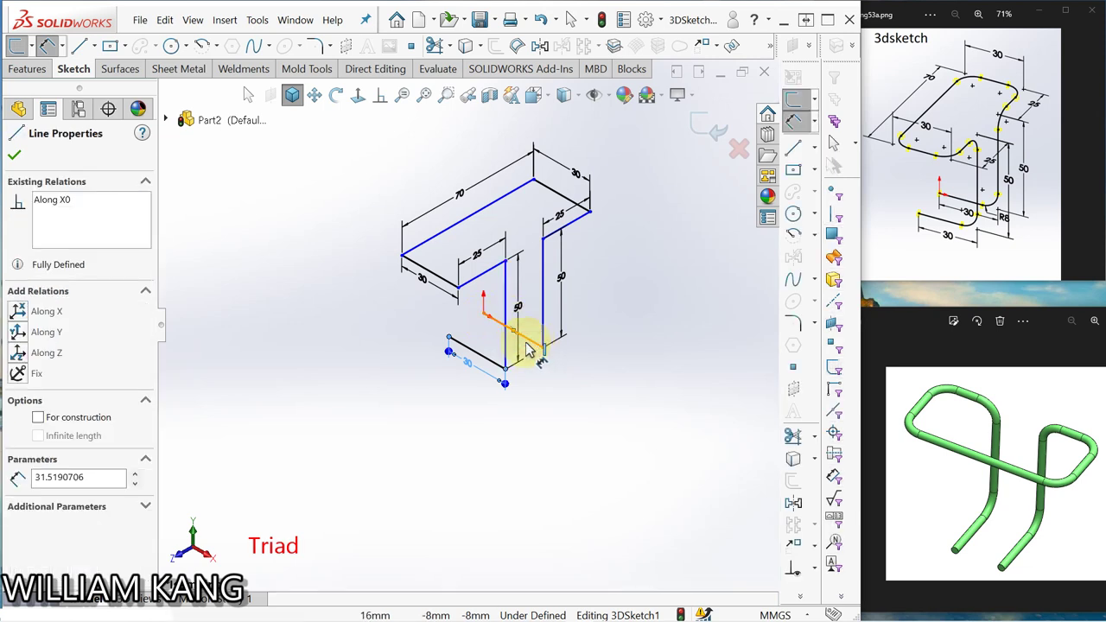
pyautogui.click(519, 350)
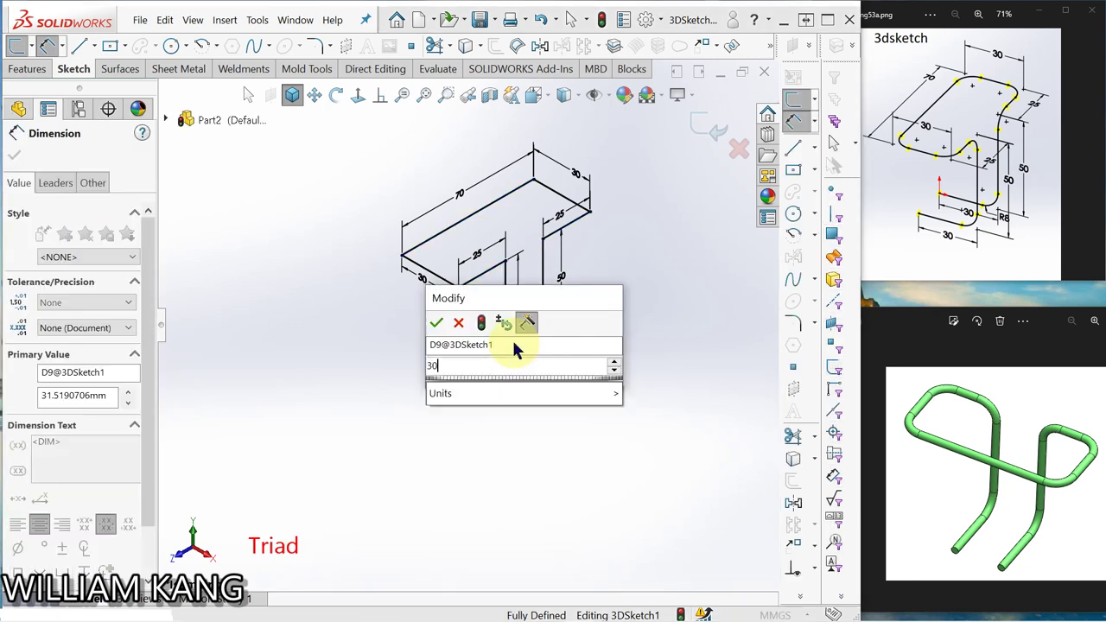
pyautogui.press('Return')
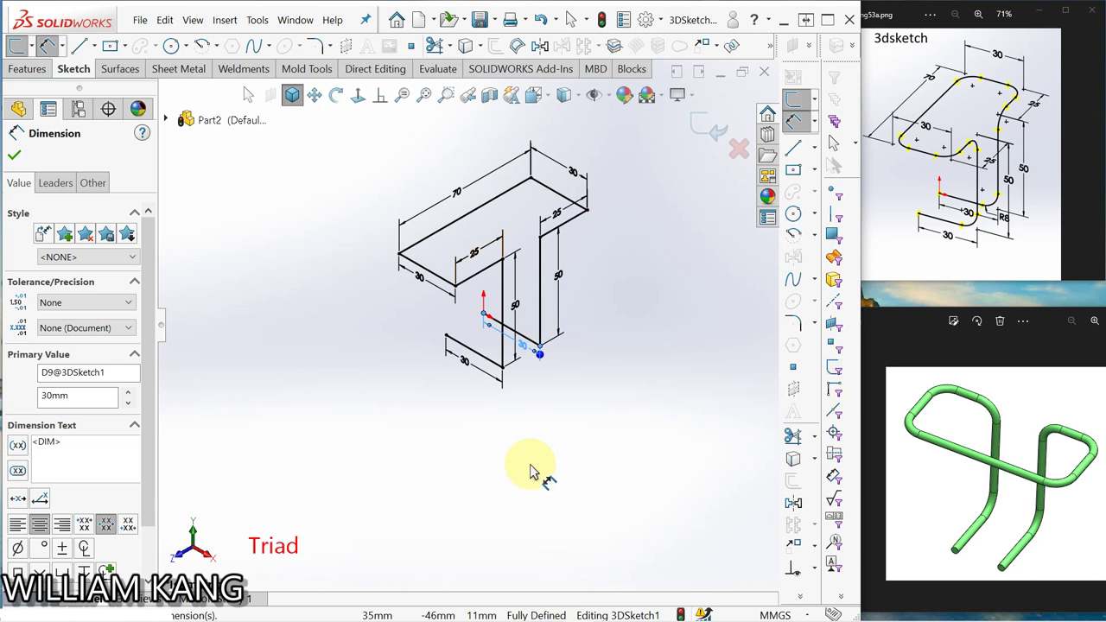
# - Apply 8 mm sketch fillets to all nine sharp corners of the 3D path
pyautogui.click(796, 326)
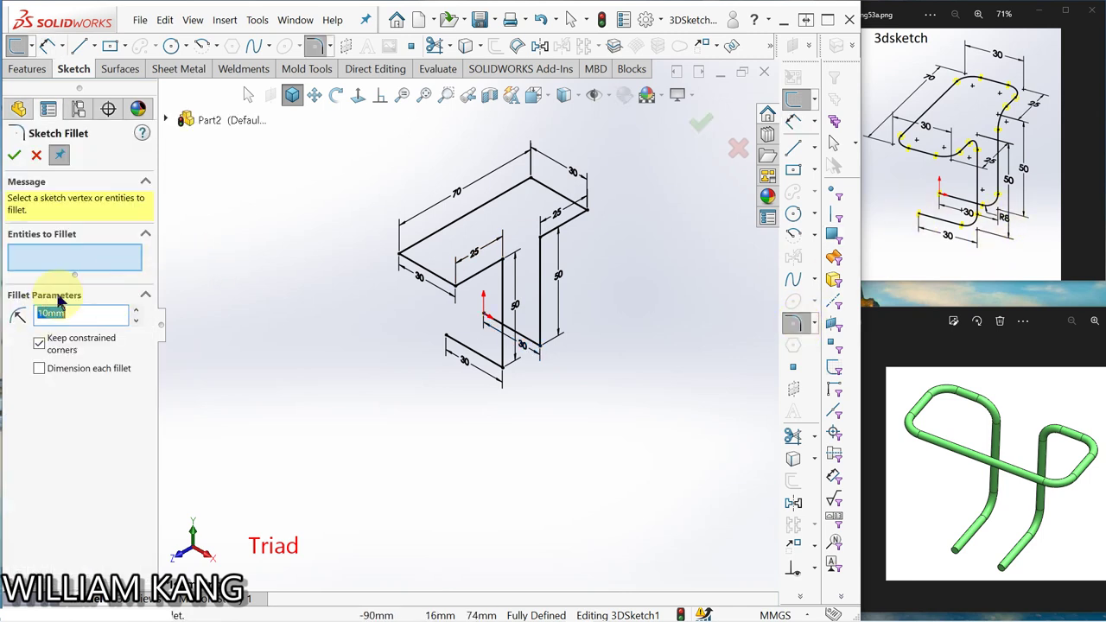
pyautogui.write('8')
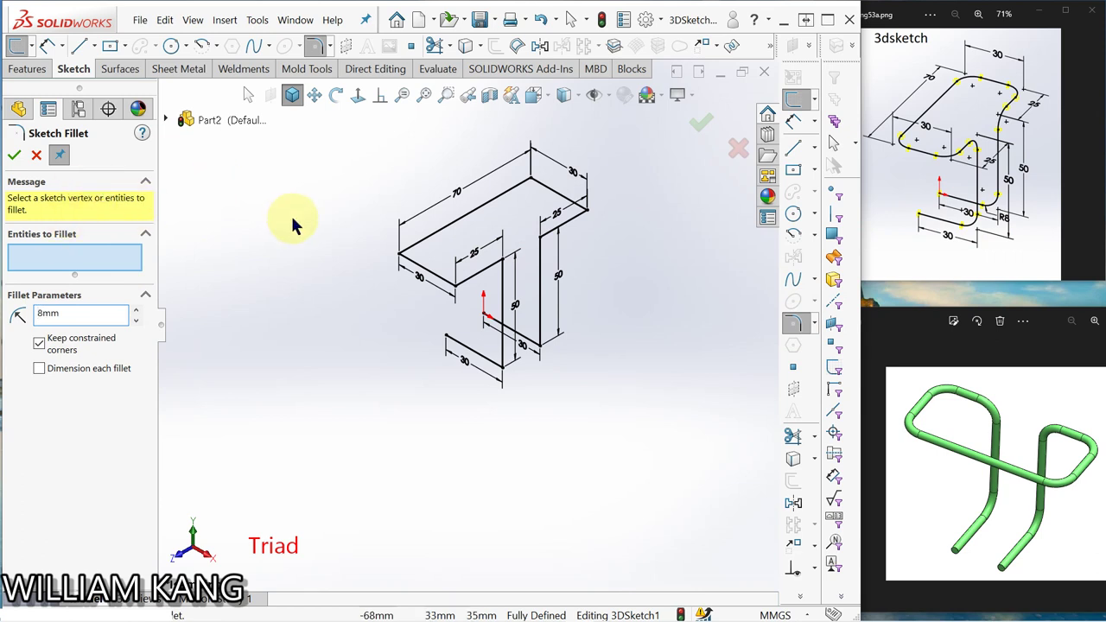
pyautogui.click(400, 257)
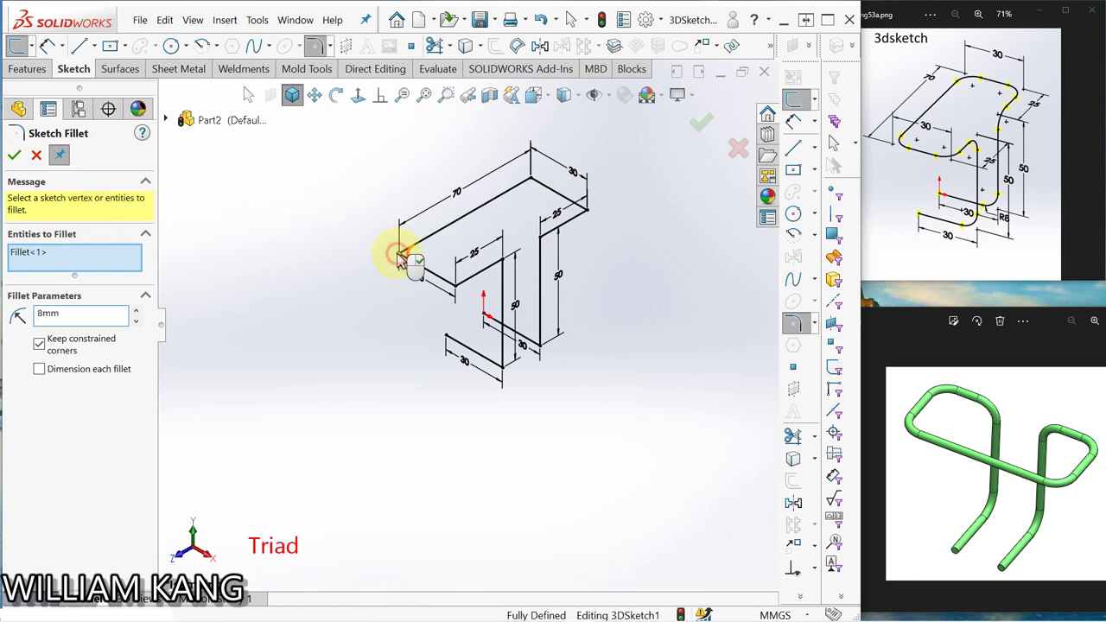
pyautogui.click(453, 287)
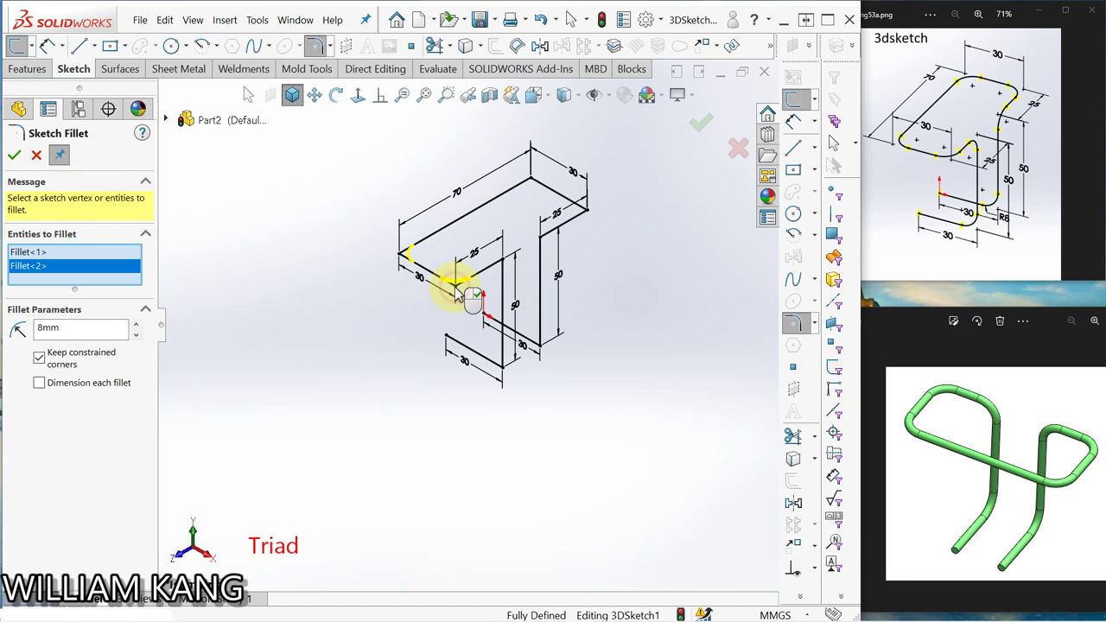
pyautogui.click(502, 261)
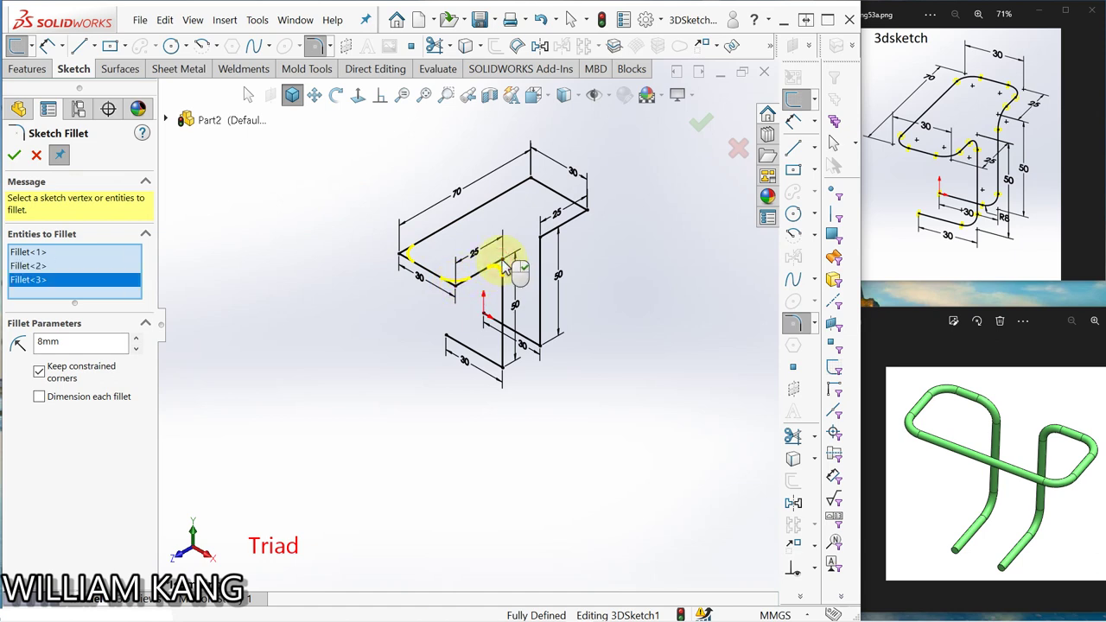
pyautogui.click(503, 365)
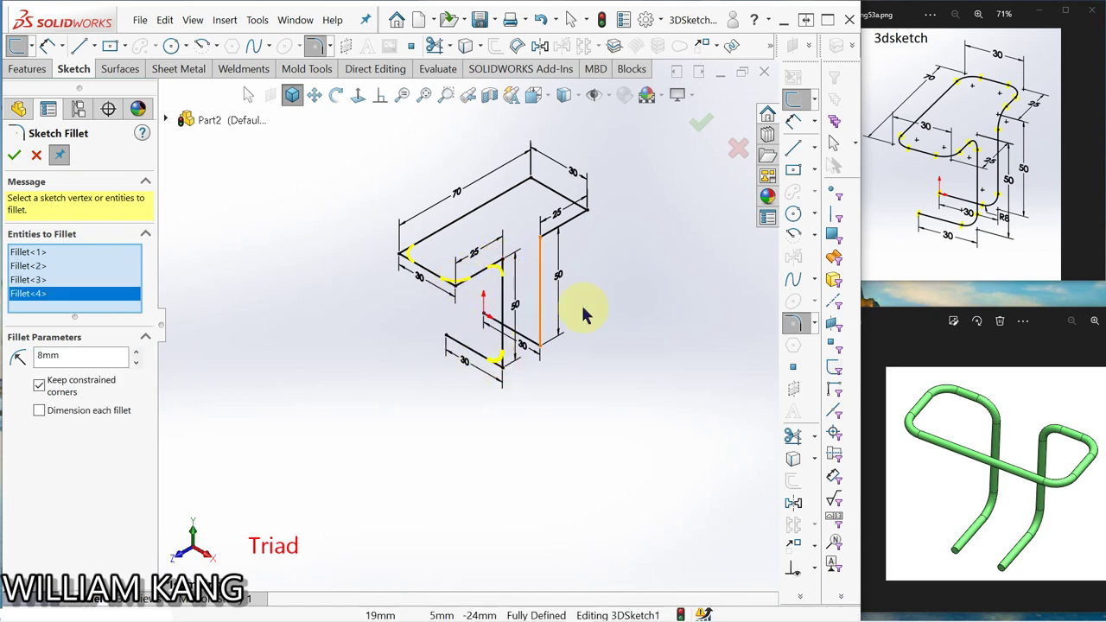
pyautogui.click(540, 348)
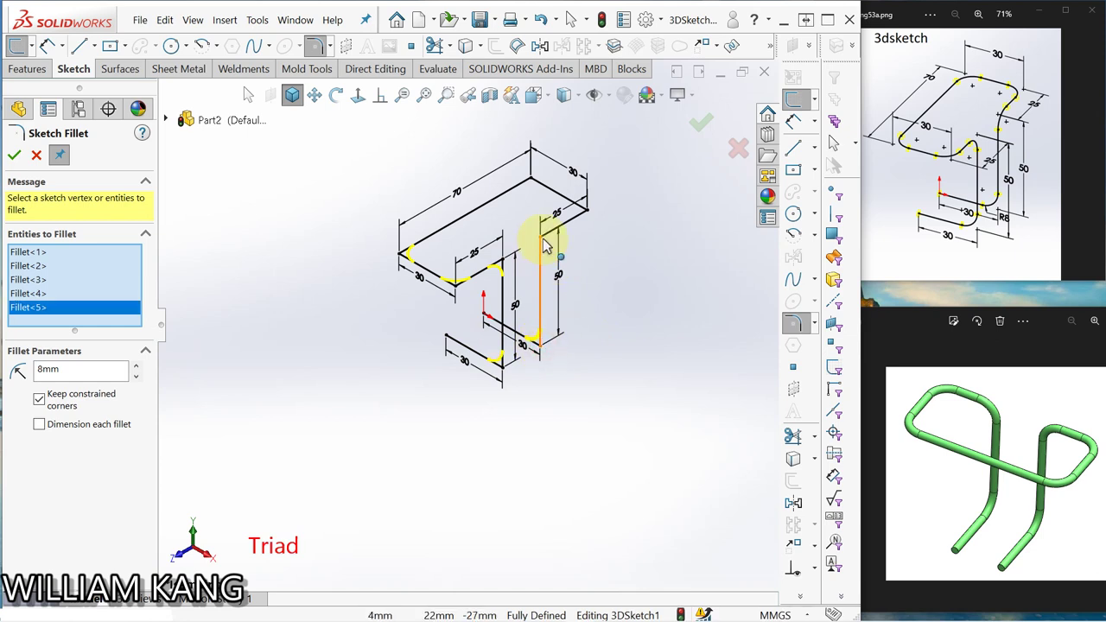
pyautogui.click(543, 239)
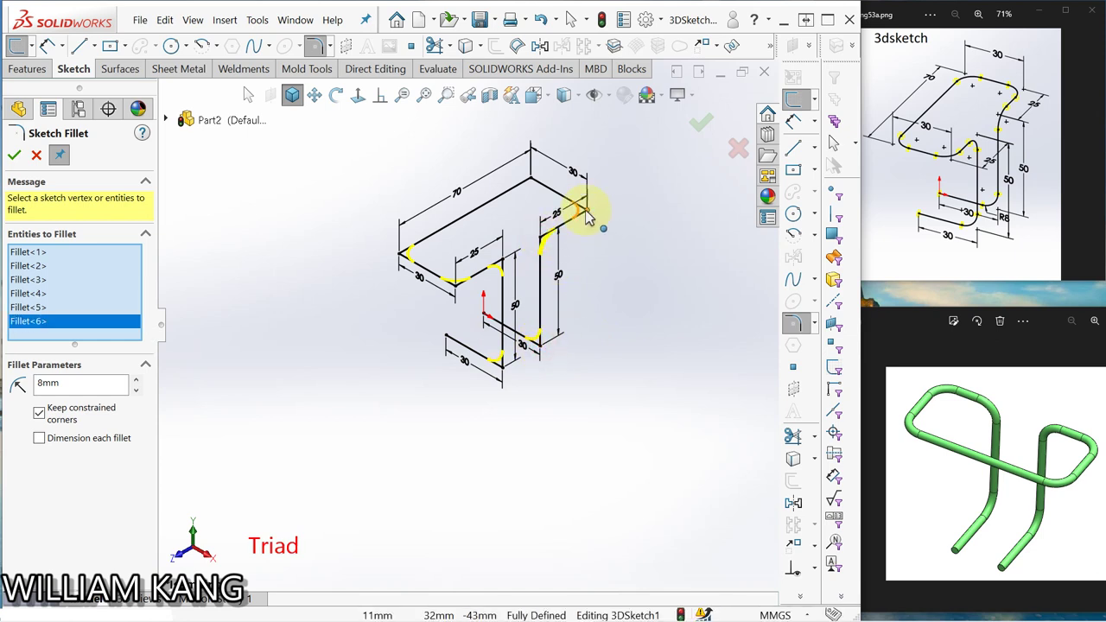
pyautogui.click(585, 212)
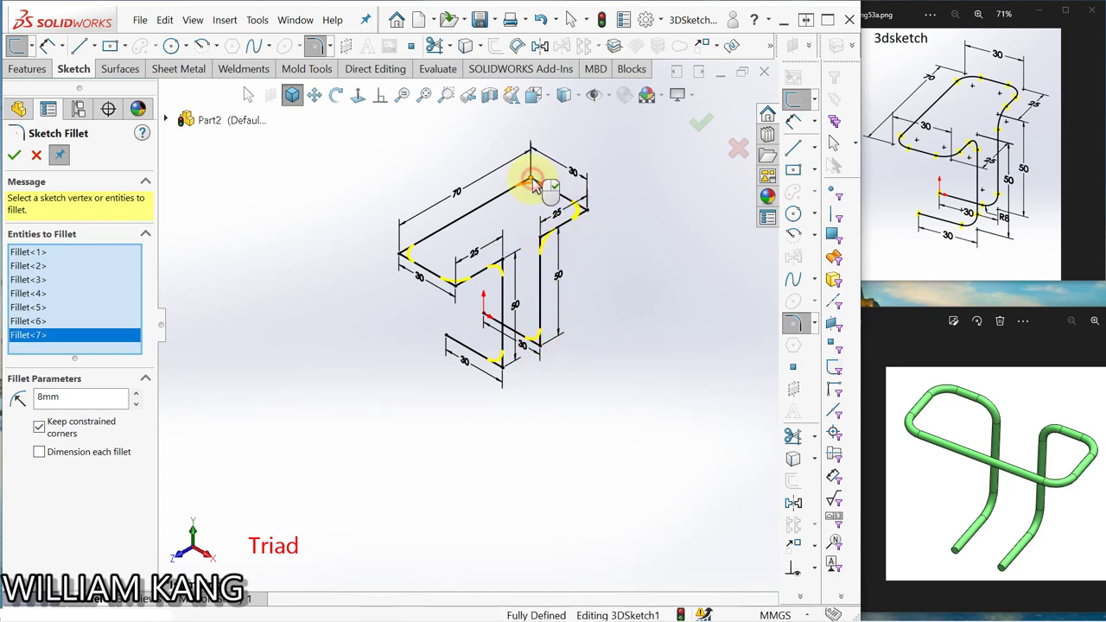
pyautogui.click(532, 182)
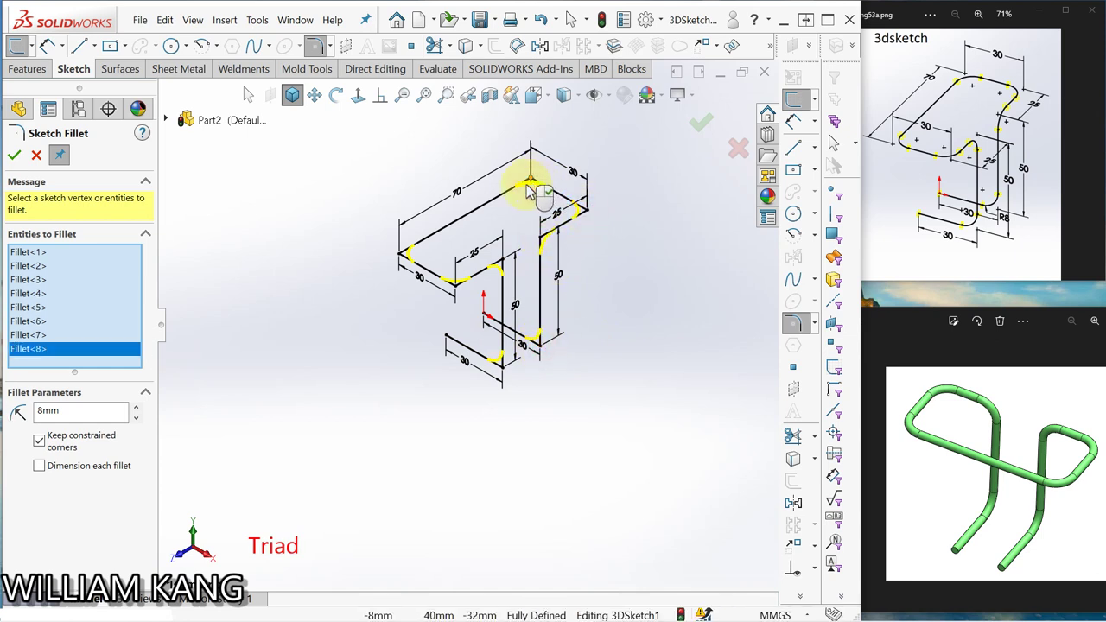
pyautogui.click(15, 155)
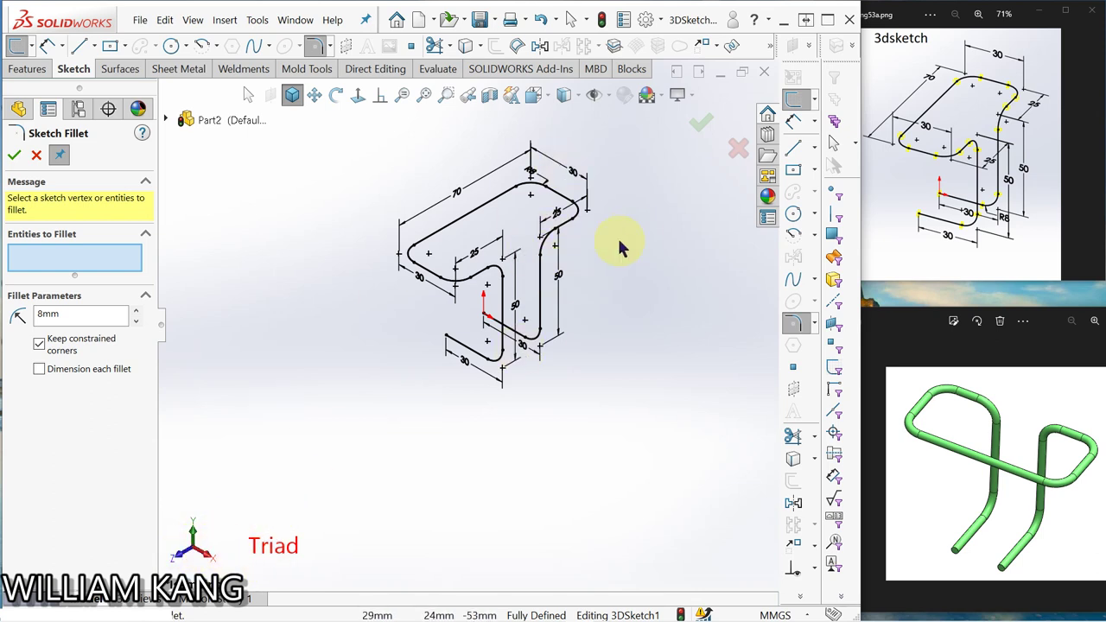
pyautogui.click(491, 275)
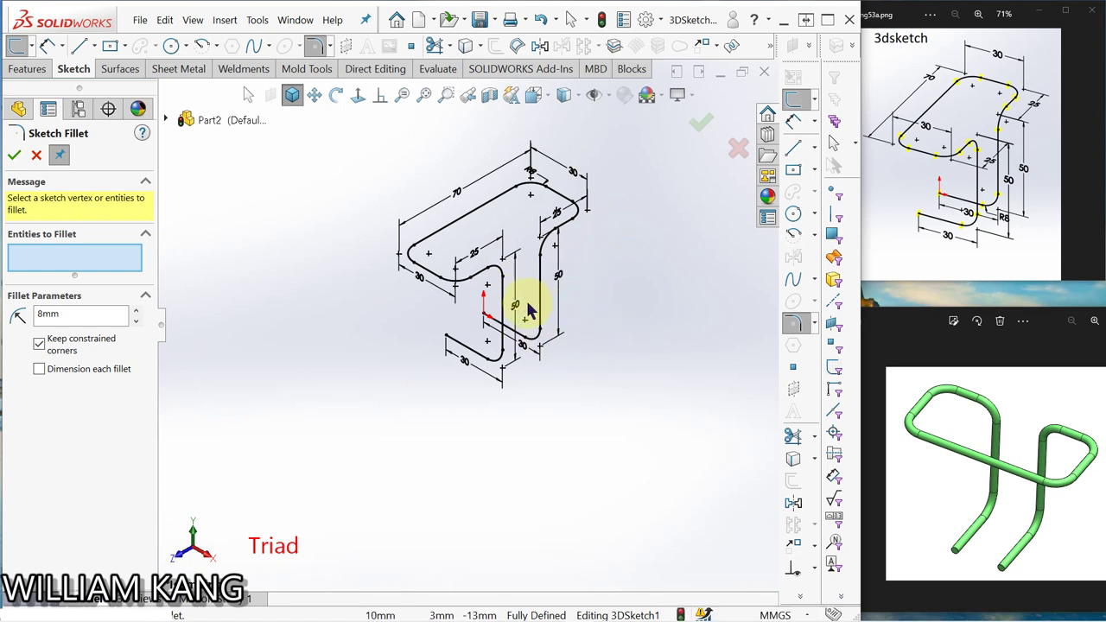
pyautogui.click(702, 128)
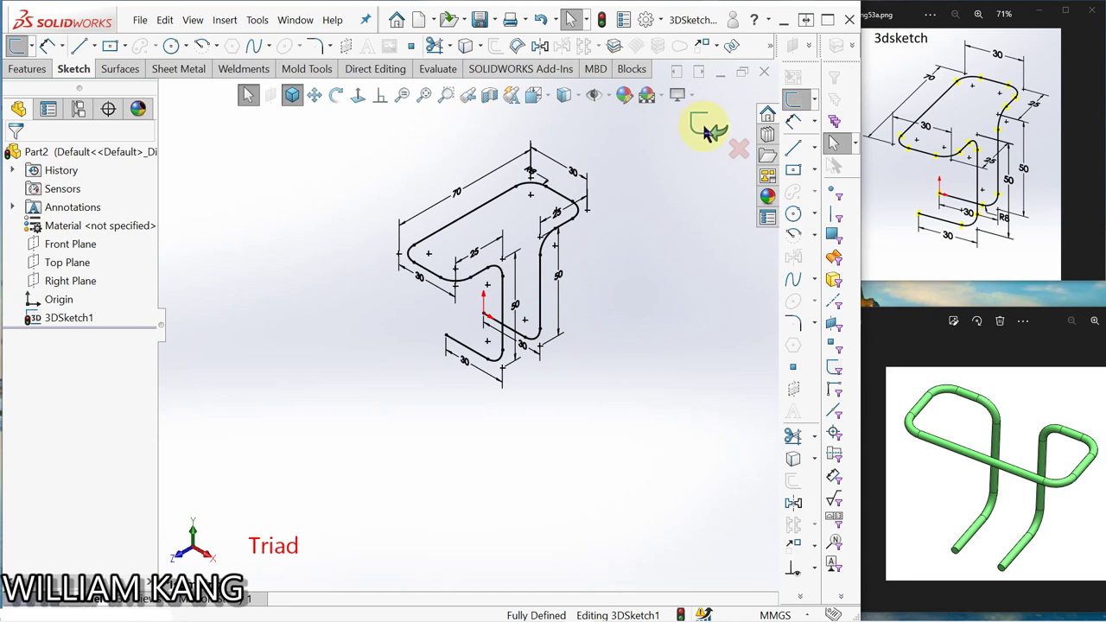
# - Exit the filleted 3D sketch and clear the selection
pyautogui.click(704, 130)
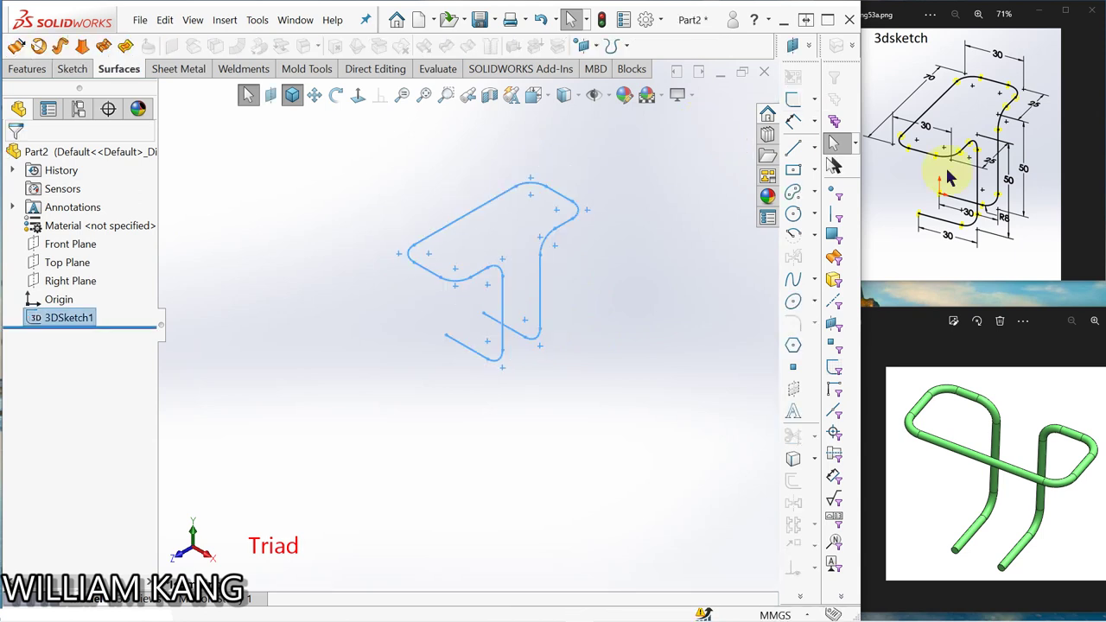
pyautogui.click(1086, 159)
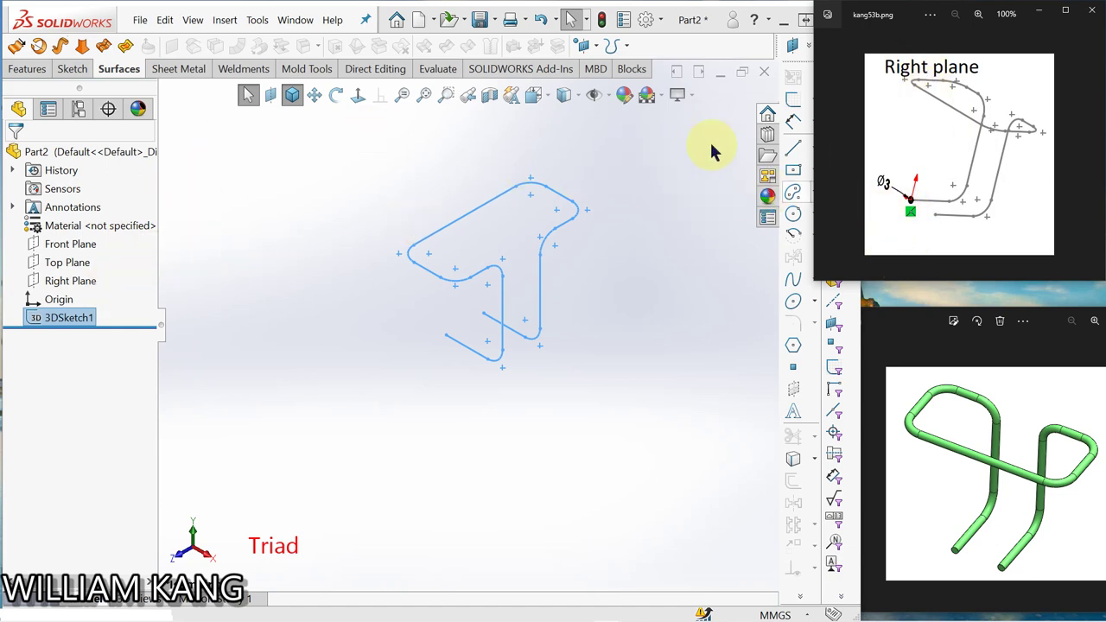
pyautogui.click(353, 181)
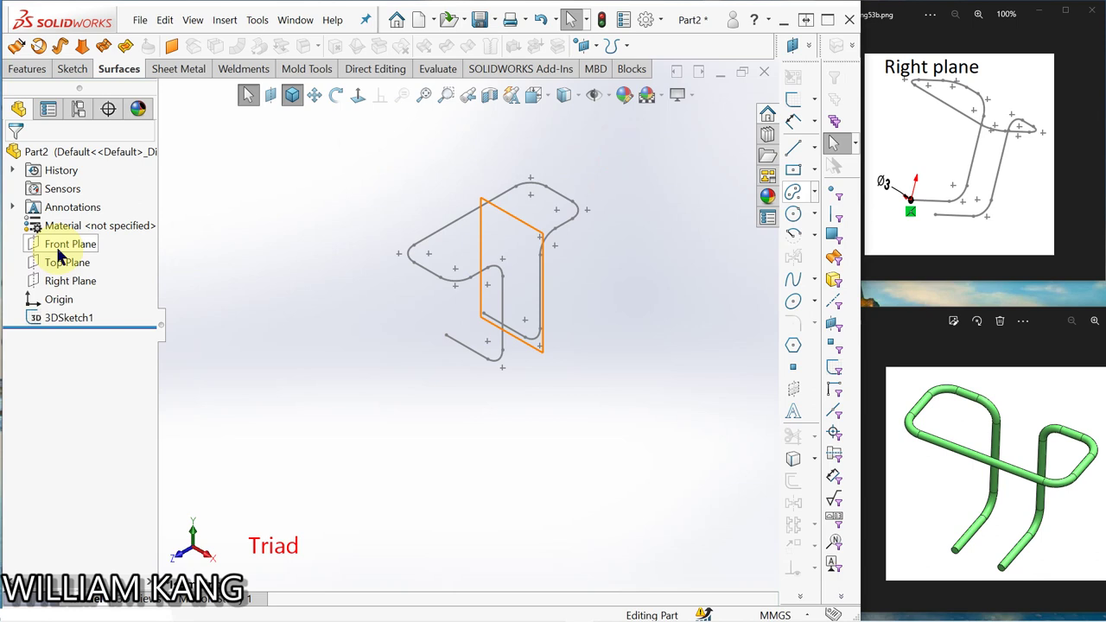
# - Open a new sketch on the Right Plane and switch to isometric view
pyautogui.click(66, 283)
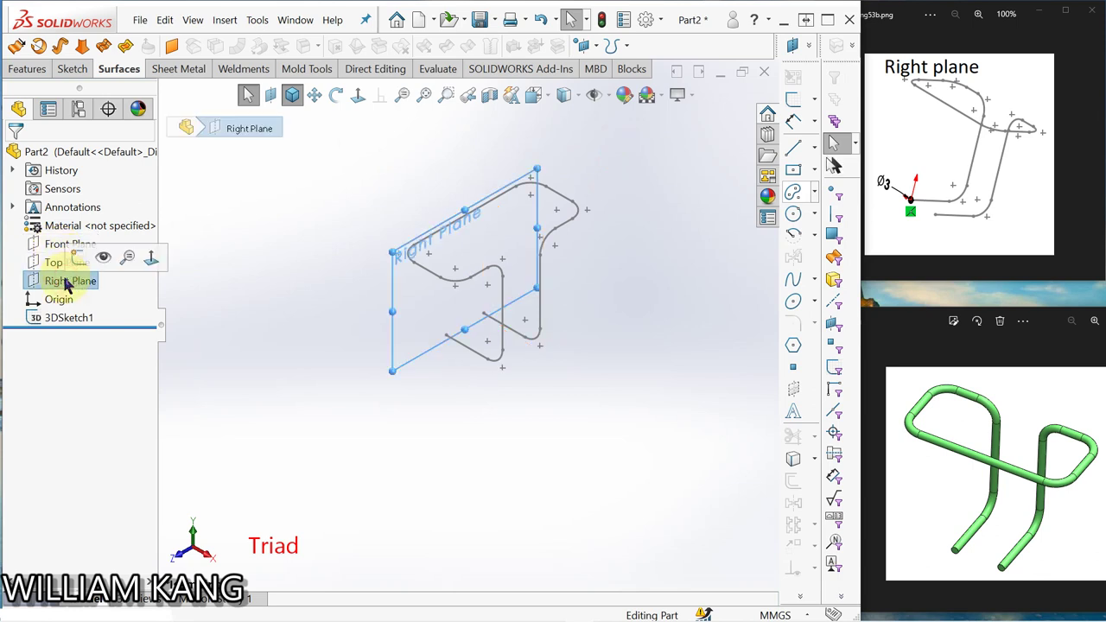
pyautogui.click(74, 259)
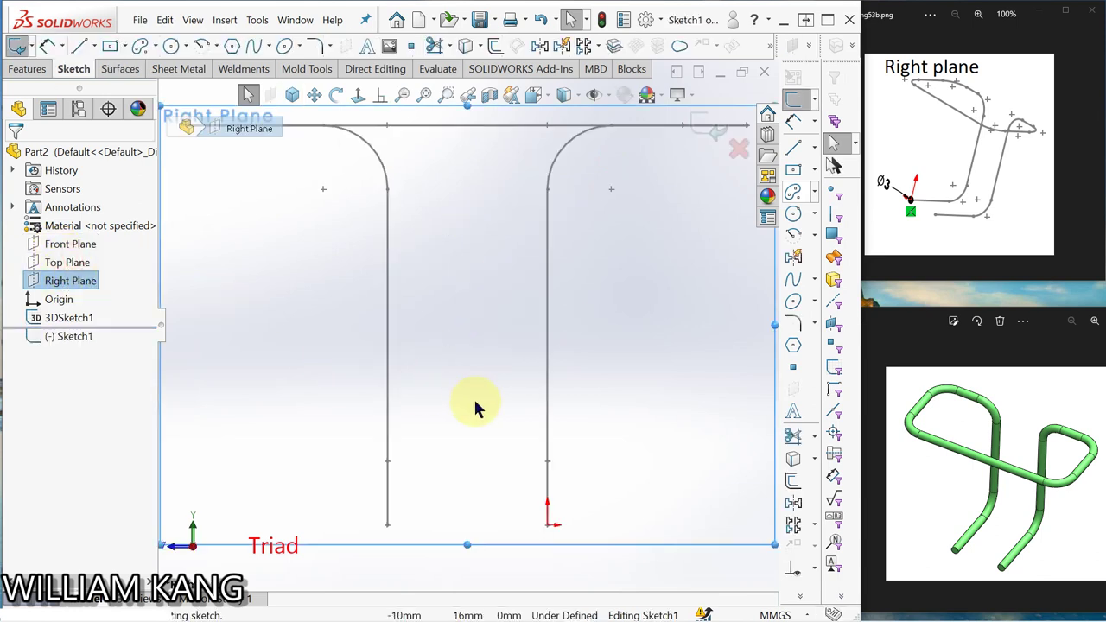
pyautogui.click(292, 95)
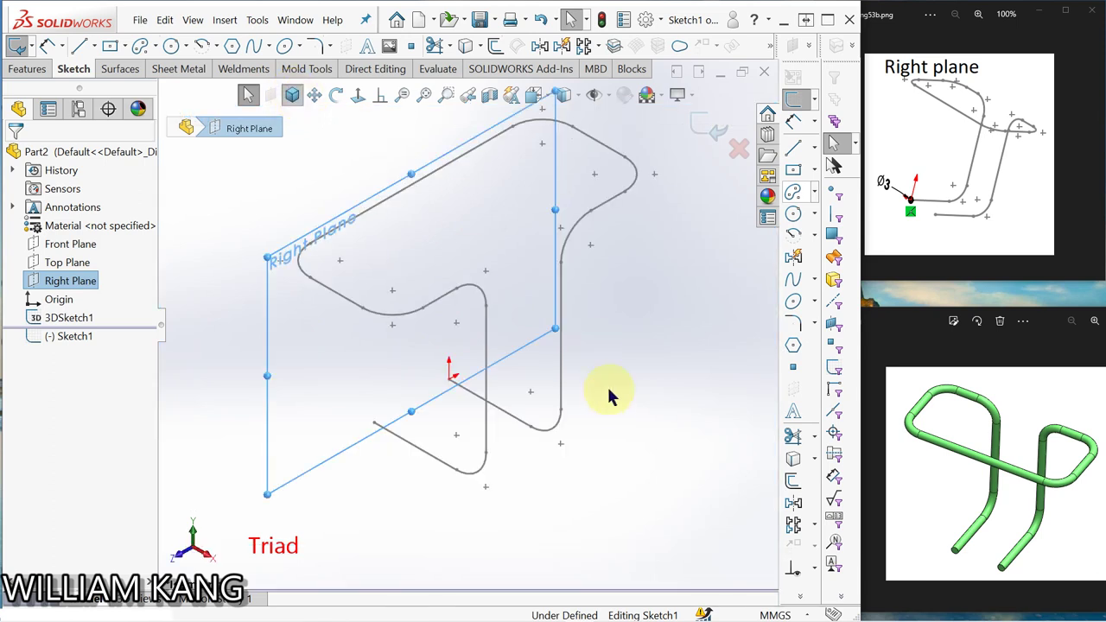
pyautogui.click(596, 423)
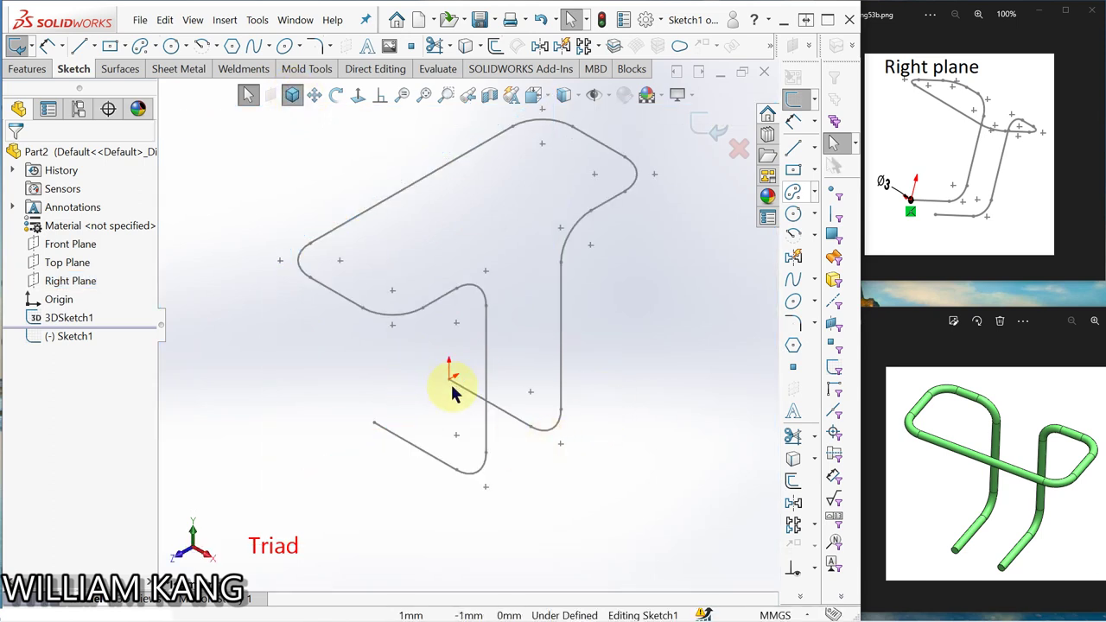
# - Draw a circle centred on the origin
pyautogui.click(792, 214)
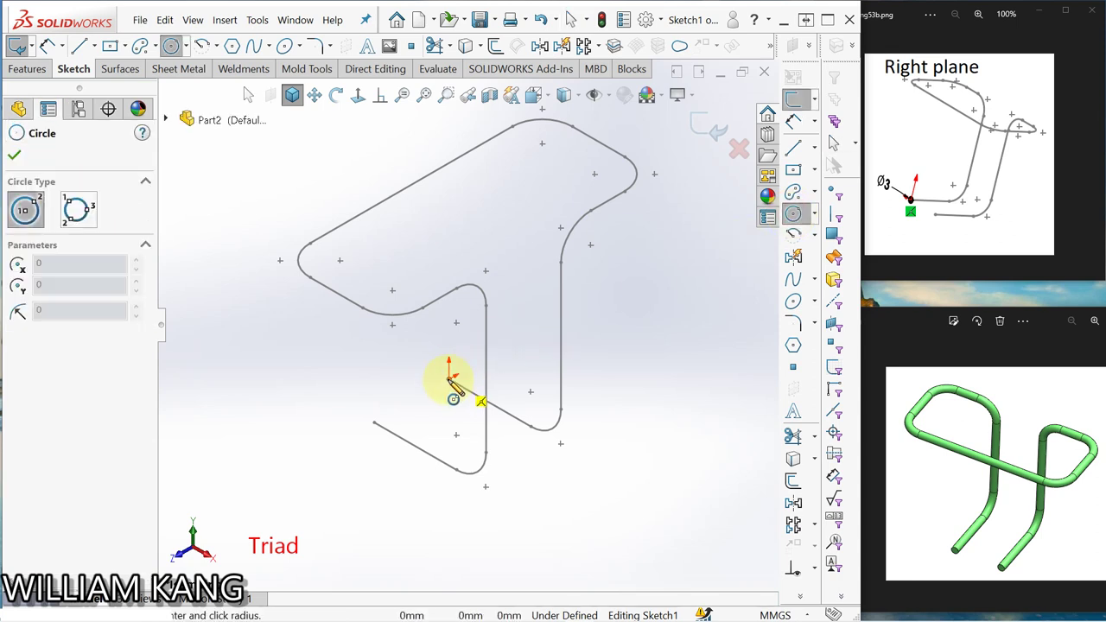
pyautogui.click(449, 378)
pyautogui.click(461, 372)
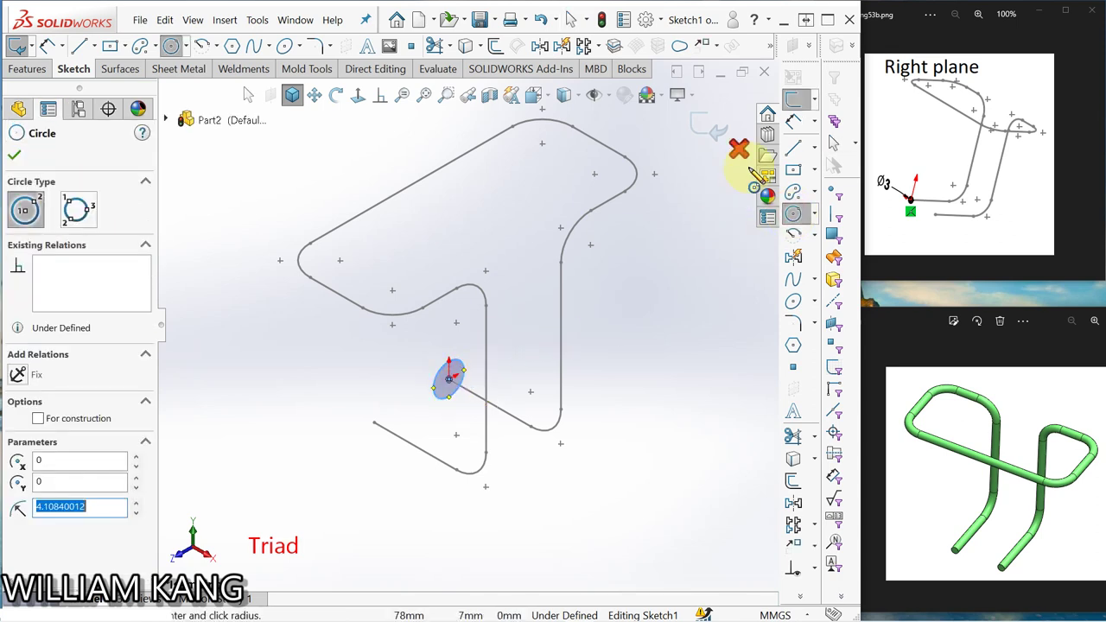
# - Dimension the circle's diameter to 3 mm, fully defining Sketch1
pyautogui.click(792, 120)
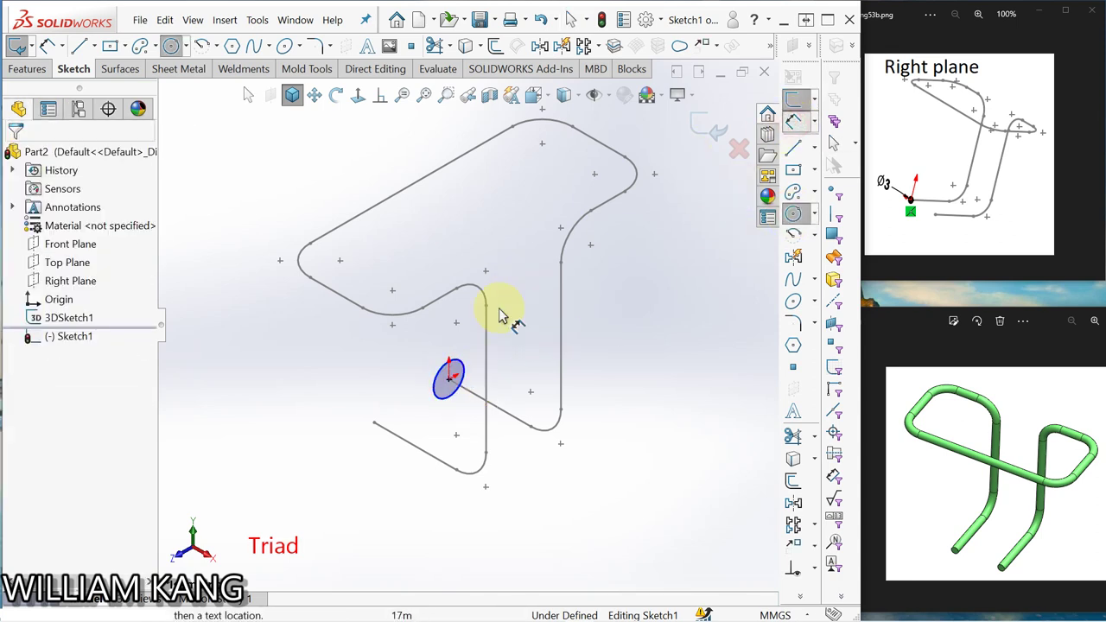
pyautogui.click(442, 373)
pyautogui.click(430, 344)
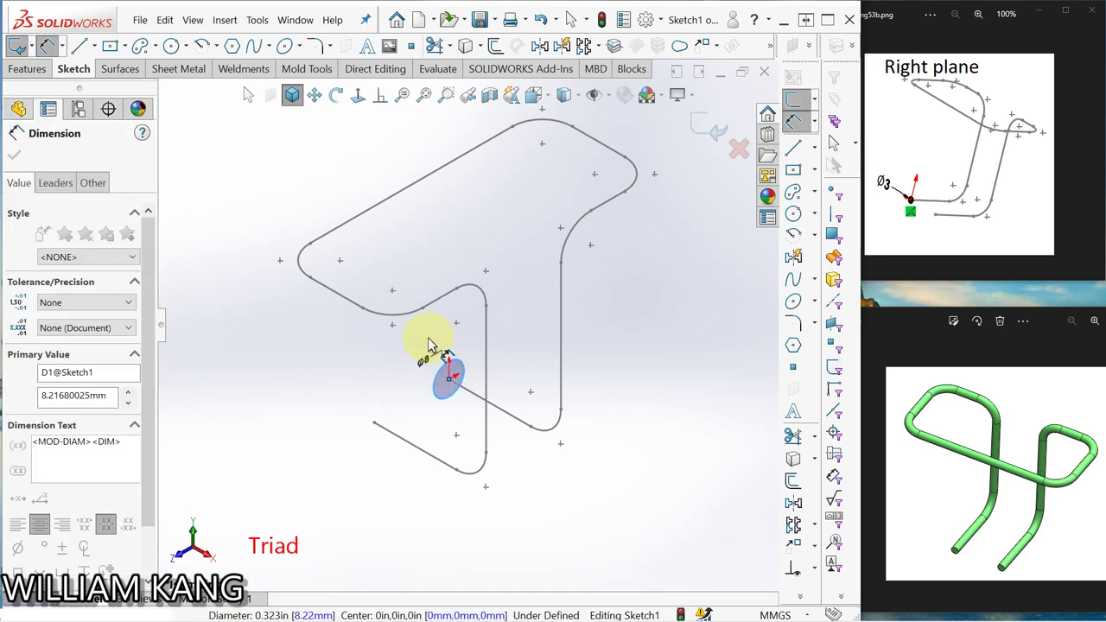
pyautogui.write('3')
pyautogui.press('Return')
pyautogui.scroll(-5, 432, 340)
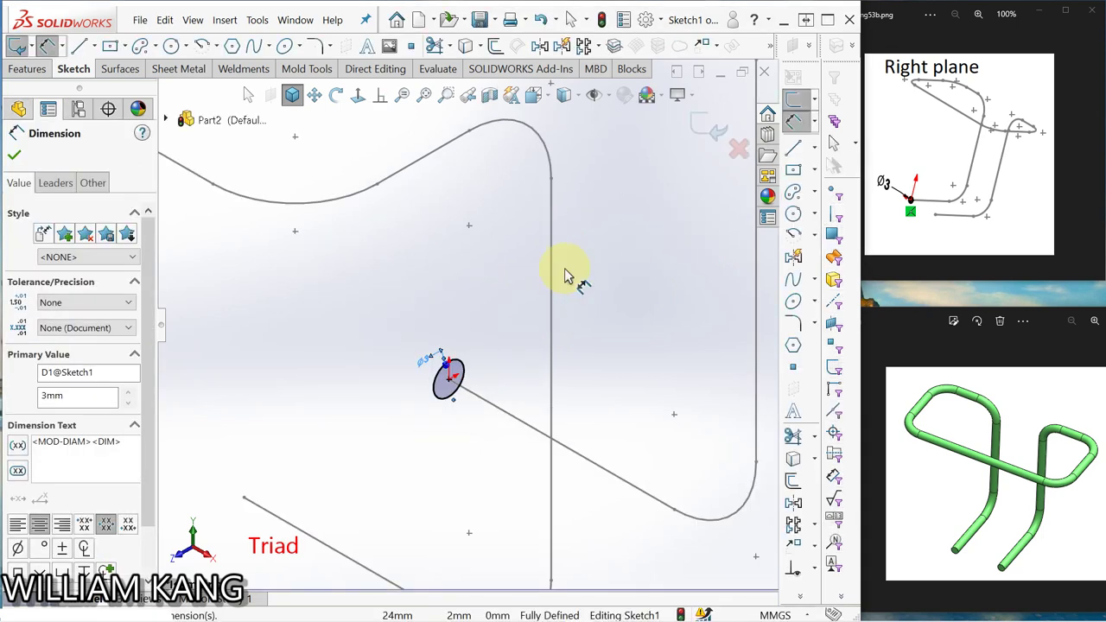
pyautogui.scroll(5, 566, 275)
pyautogui.click(14, 154)
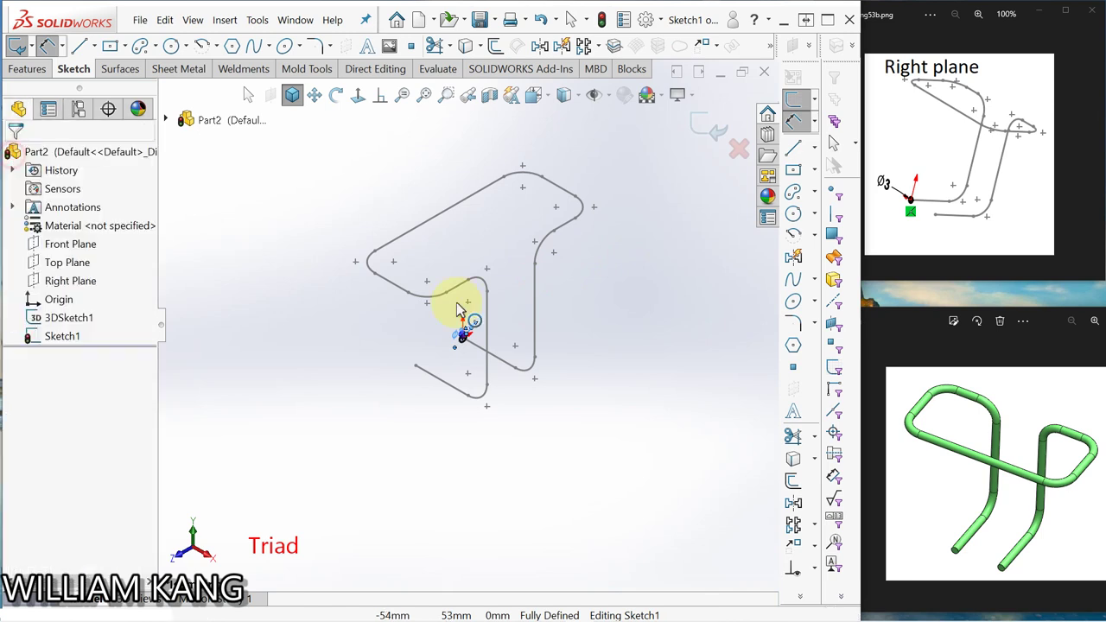
pyautogui.scroll(-3, 476, 306)
pyautogui.scroll(3, 481, 316)
pyautogui.scroll(-2, 469, 309)
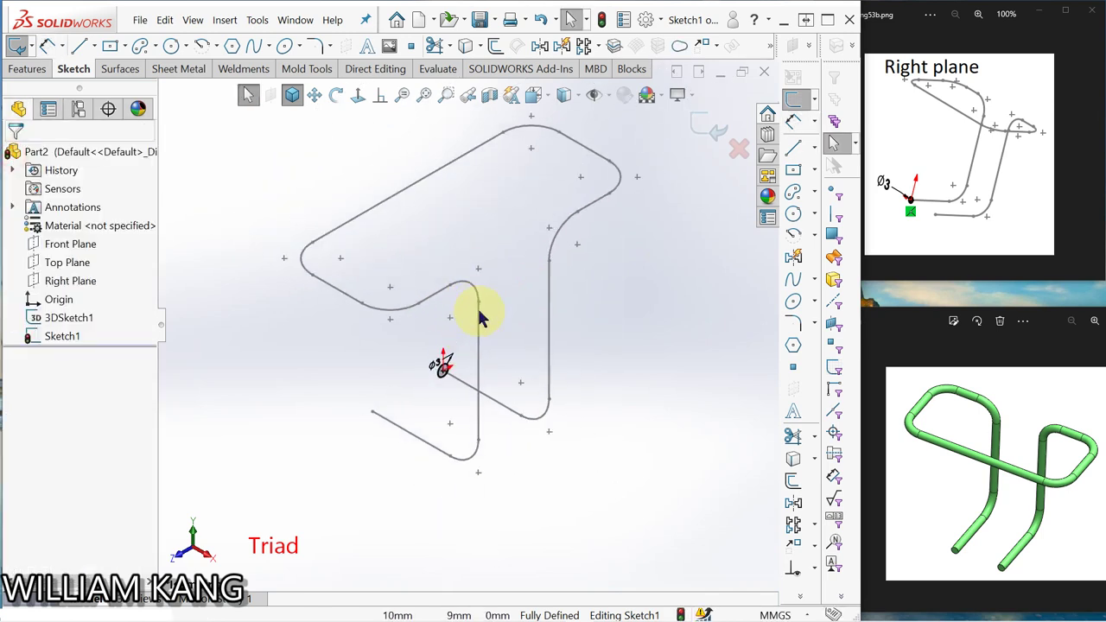
pyautogui.scroll(-2, 481, 318)
pyautogui.scroll(4, 481, 319)
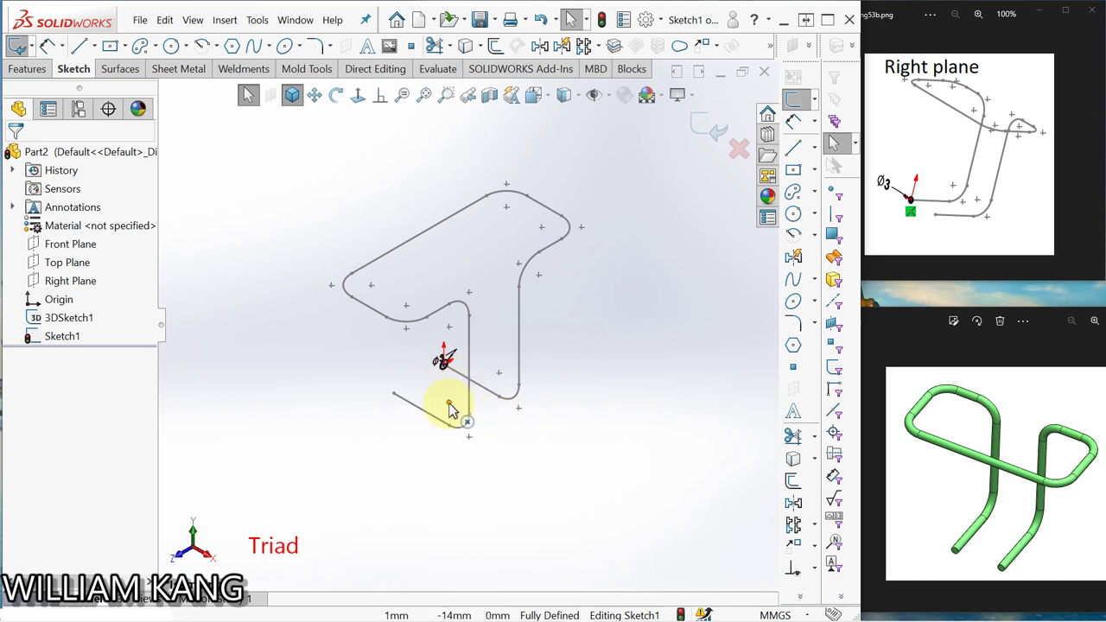
pyautogui.scroll(-2, 457, 395)
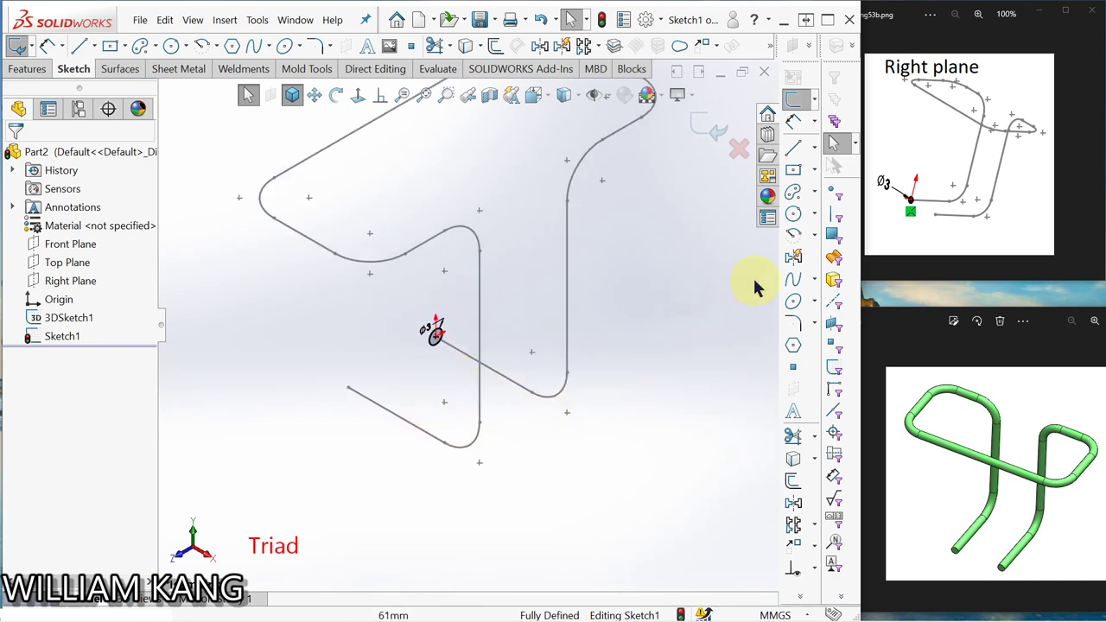
pyautogui.click(1083, 154)
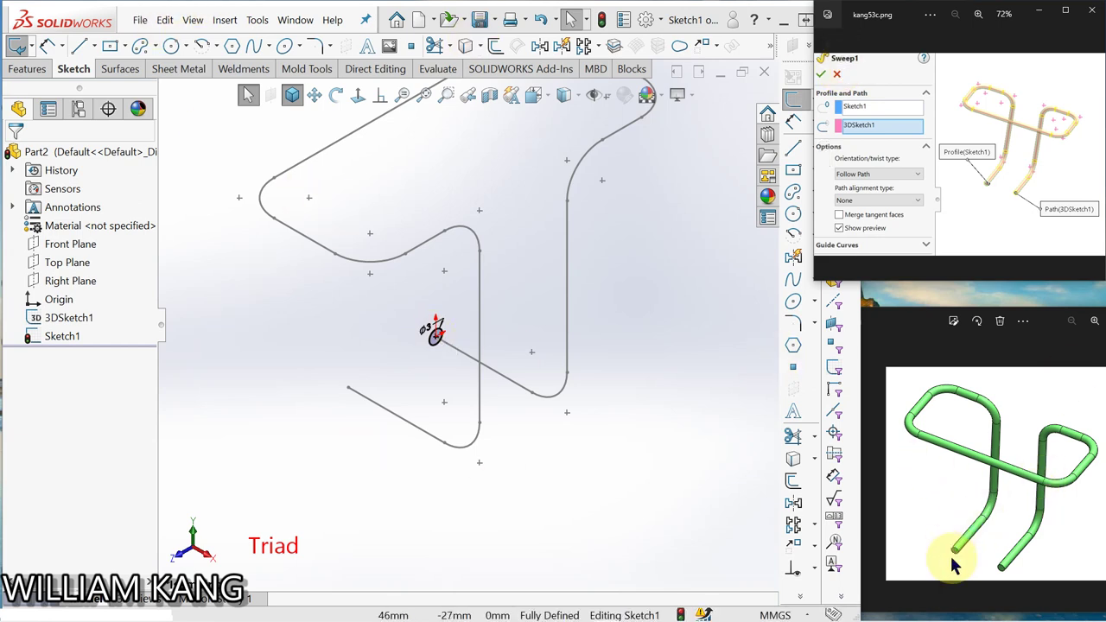
# - Sweep the Sketch1 circle along 3DSketch1 with Swept Boss/Base, creating Sweep1
pyautogui.click(39, 69)
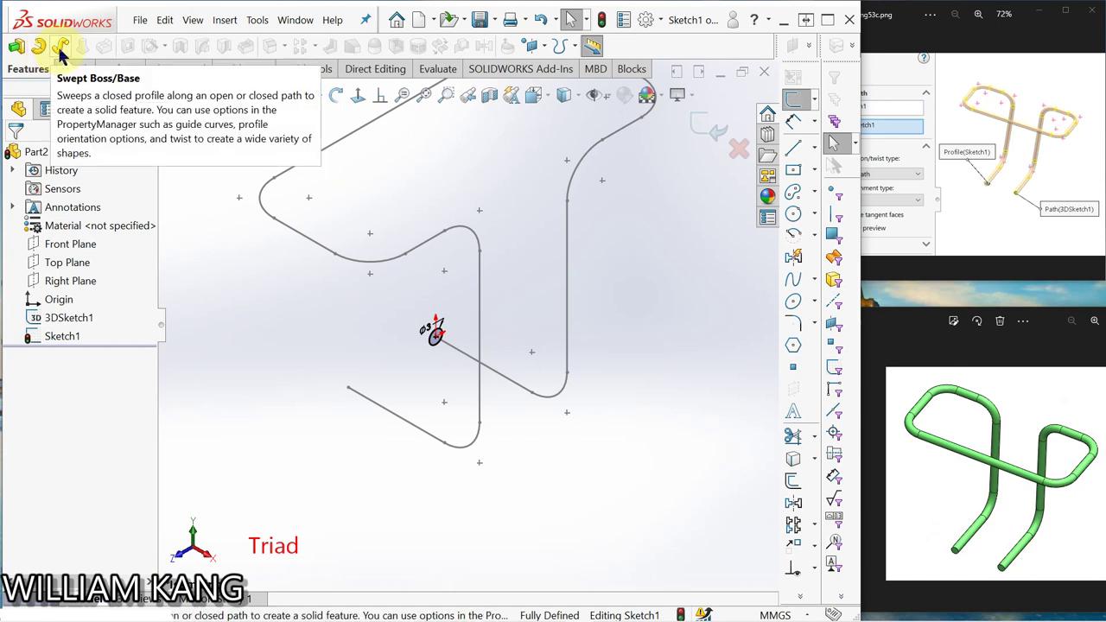
pyautogui.click(60, 47)
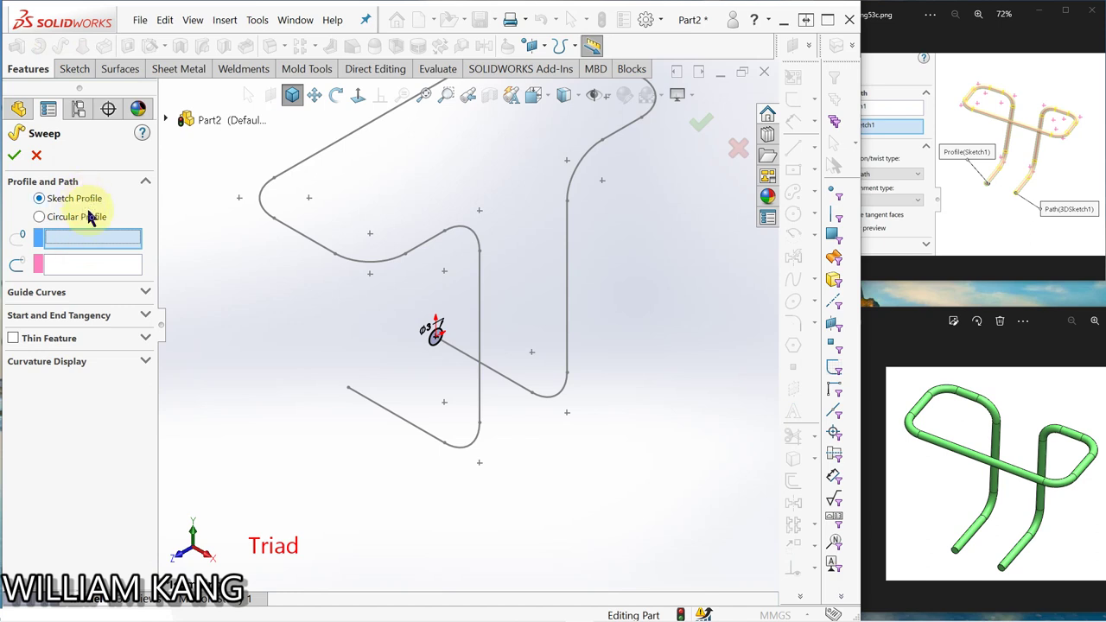
pyautogui.click(432, 343)
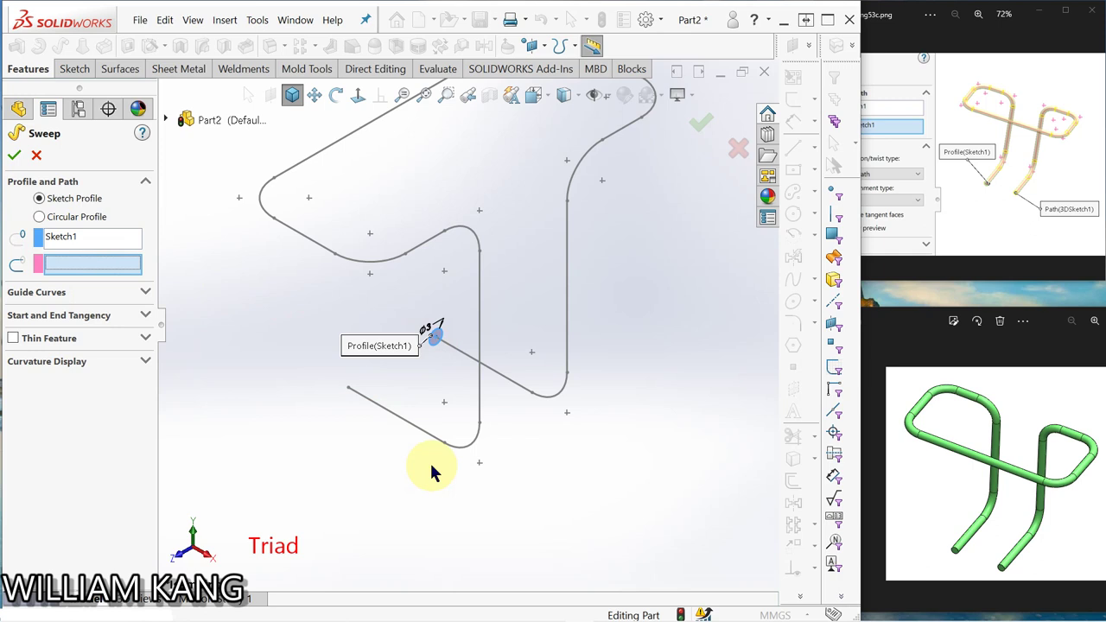
pyautogui.click(411, 430)
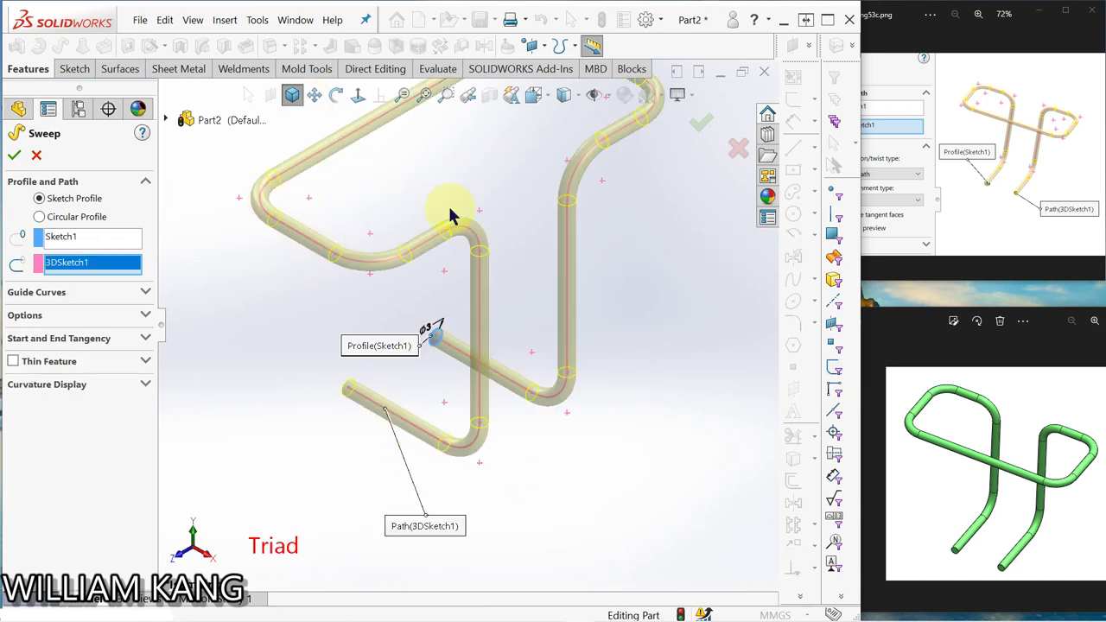
pyautogui.click(13, 154)
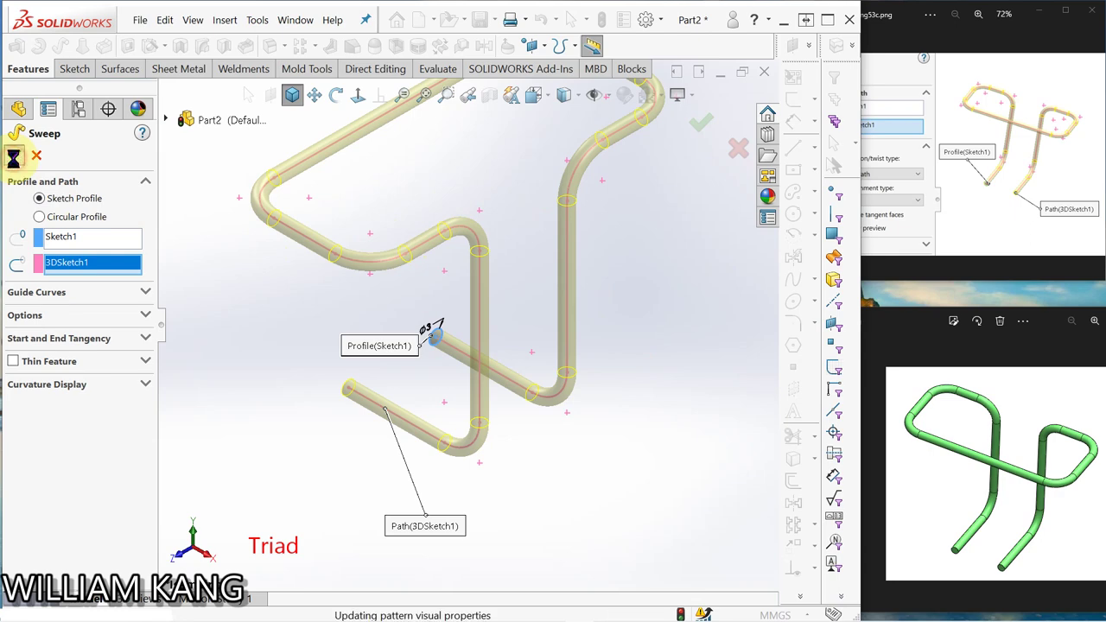
pyautogui.click(276, 317)
pyautogui.scroll(3, 354, 336)
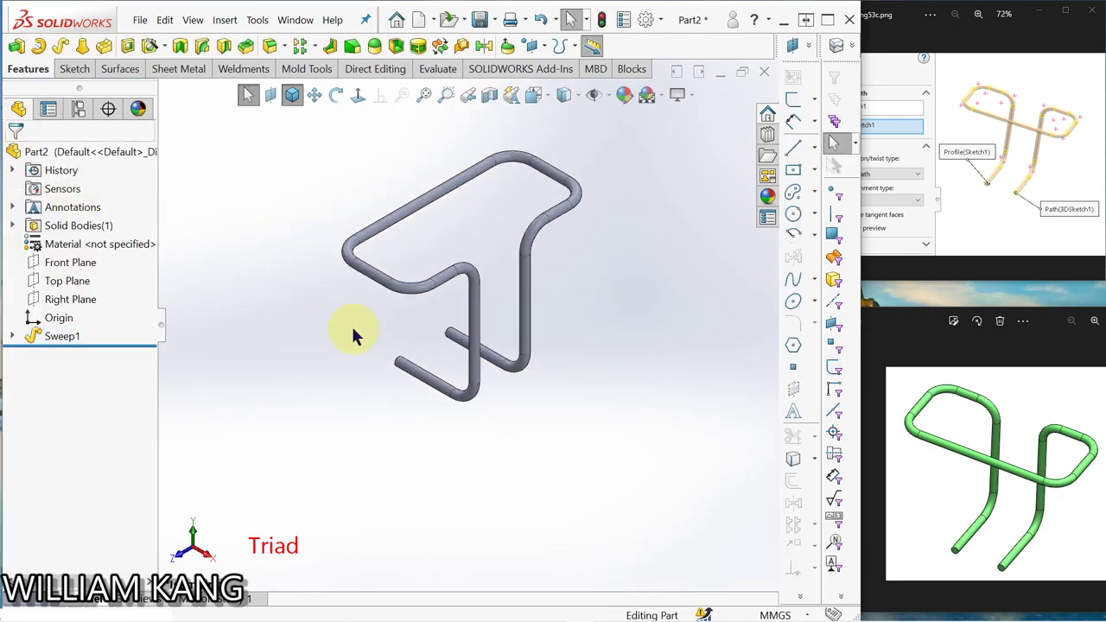